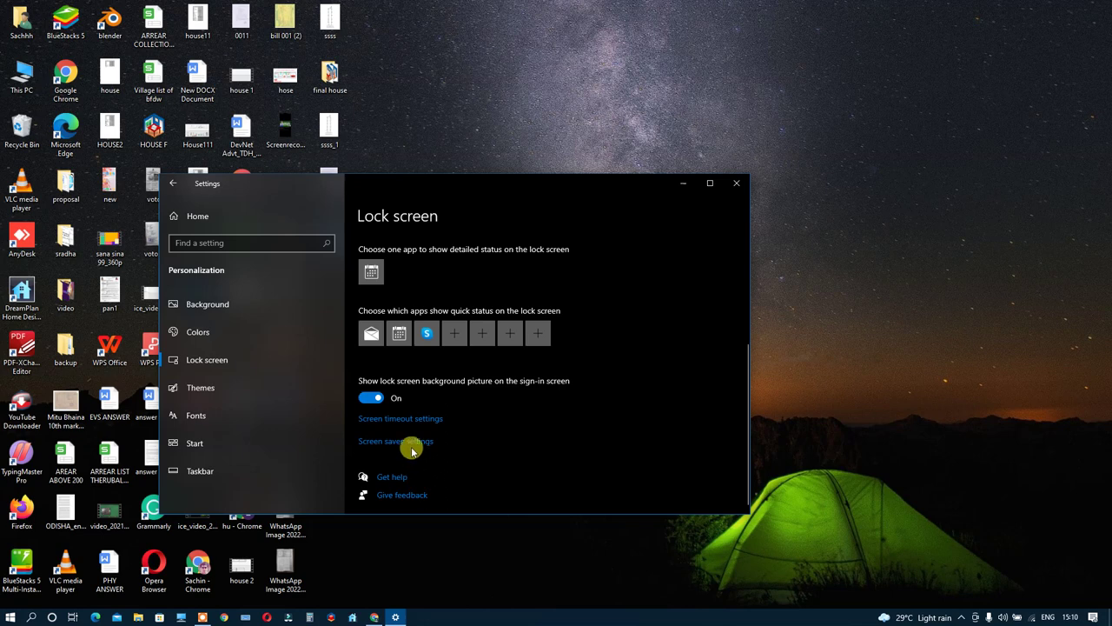
# Step: Open the screen saver settings from the lock screen page and preview the Mystify screen saver
pyautogui.click(395, 442)
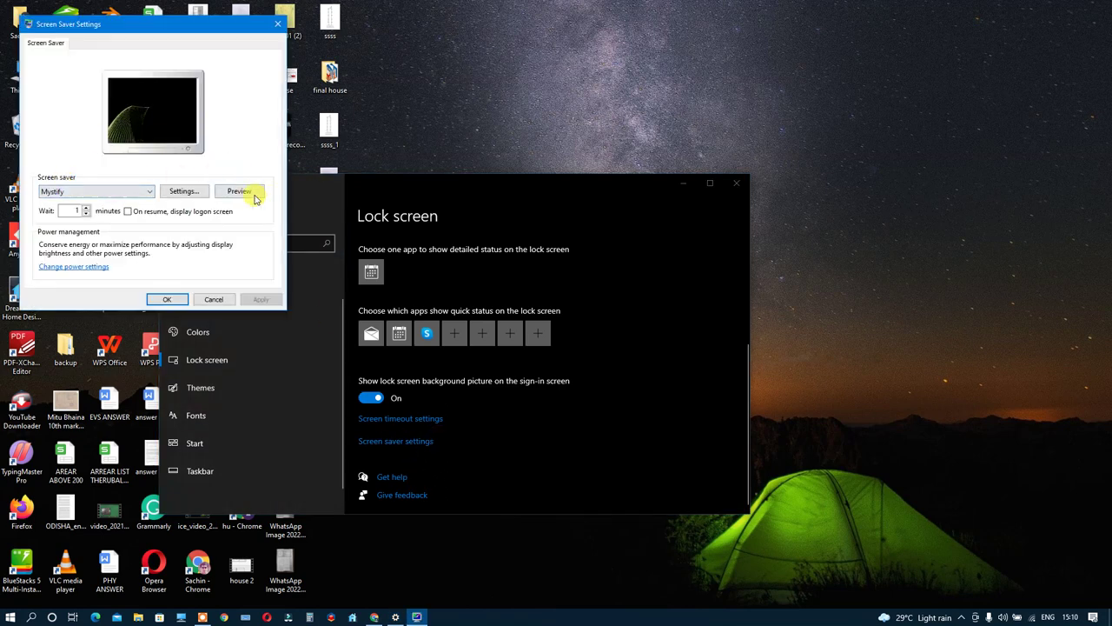
pyautogui.click(246, 193)
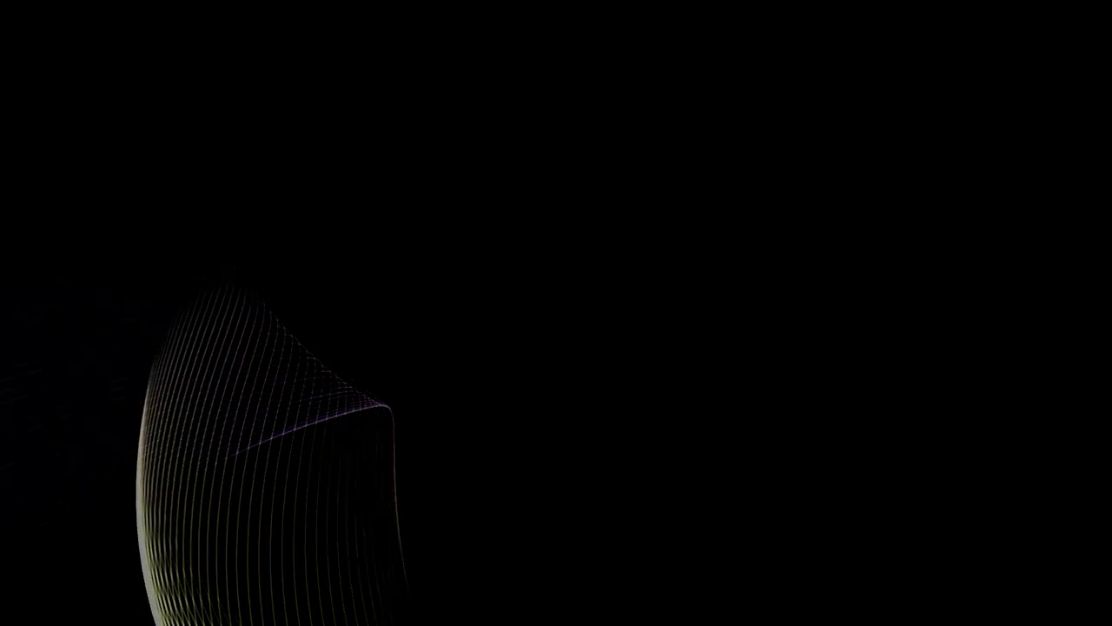
pyautogui.click(895, 217)
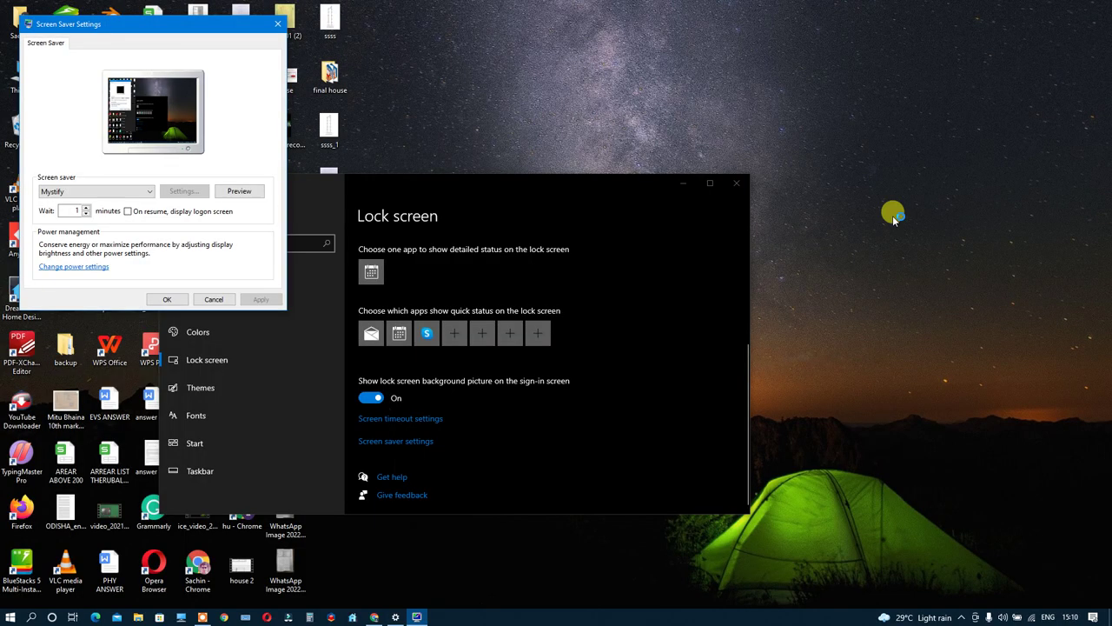
# Step: Choose Bubbles as the screen saver in place of Mystify and preview it full screen
pyautogui.click(149, 191)
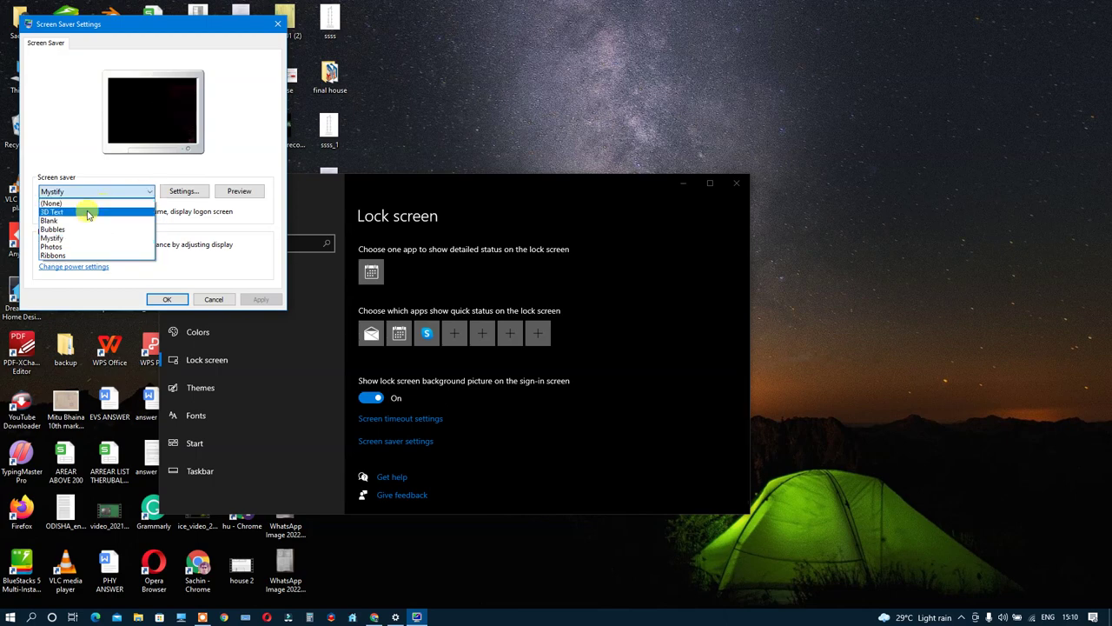
pyautogui.click(66, 230)
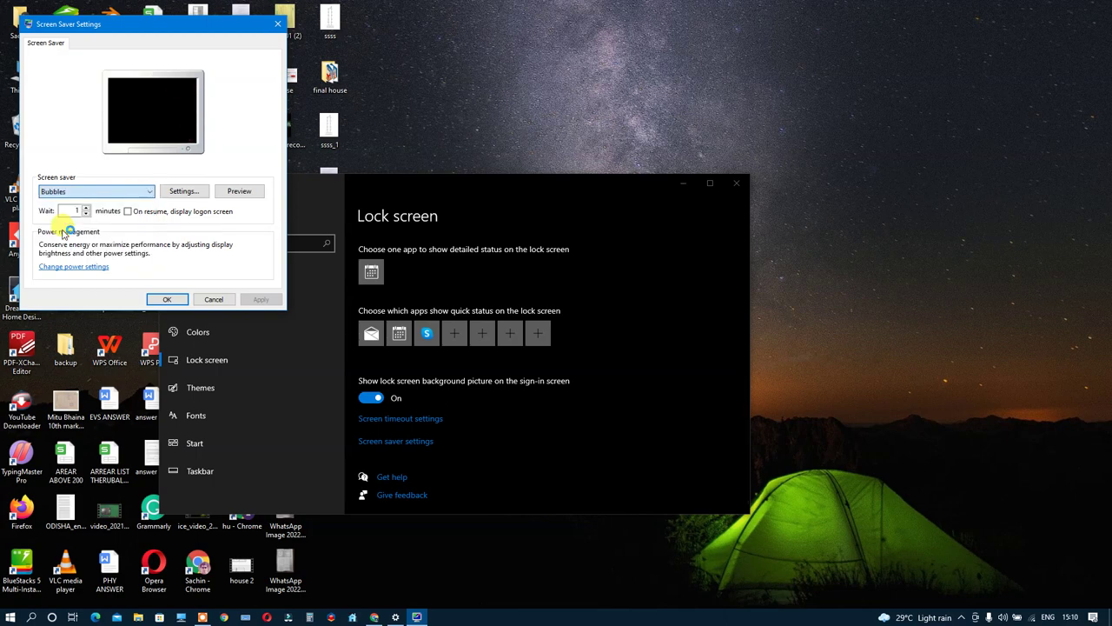
pyautogui.click(240, 190)
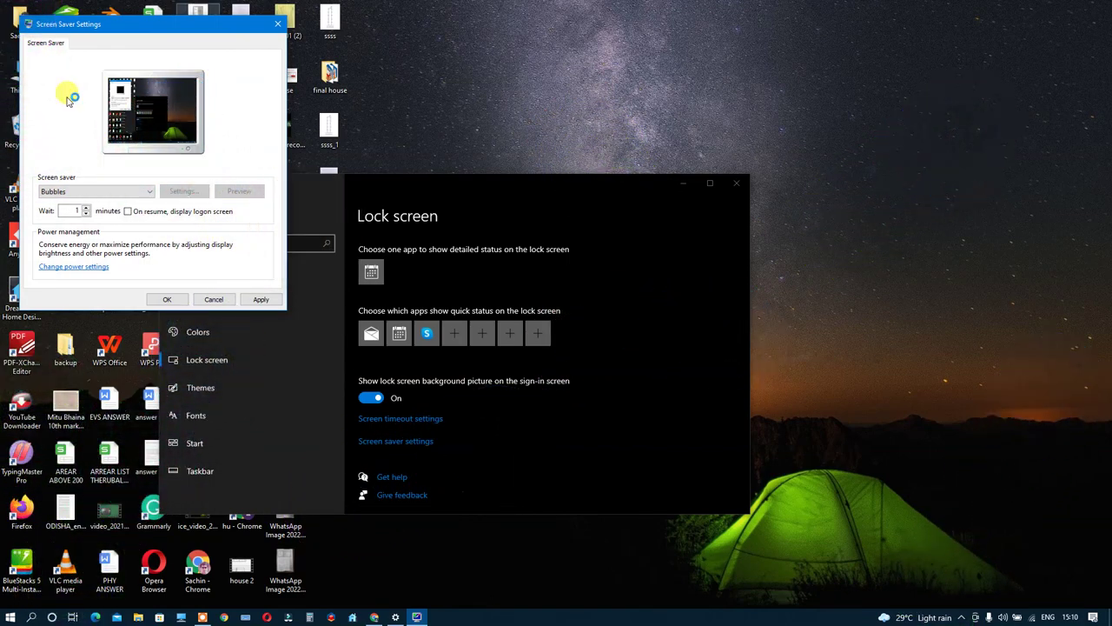
# Step: Switch the screen saver to Photos and preview it
pyautogui.click(149, 191)
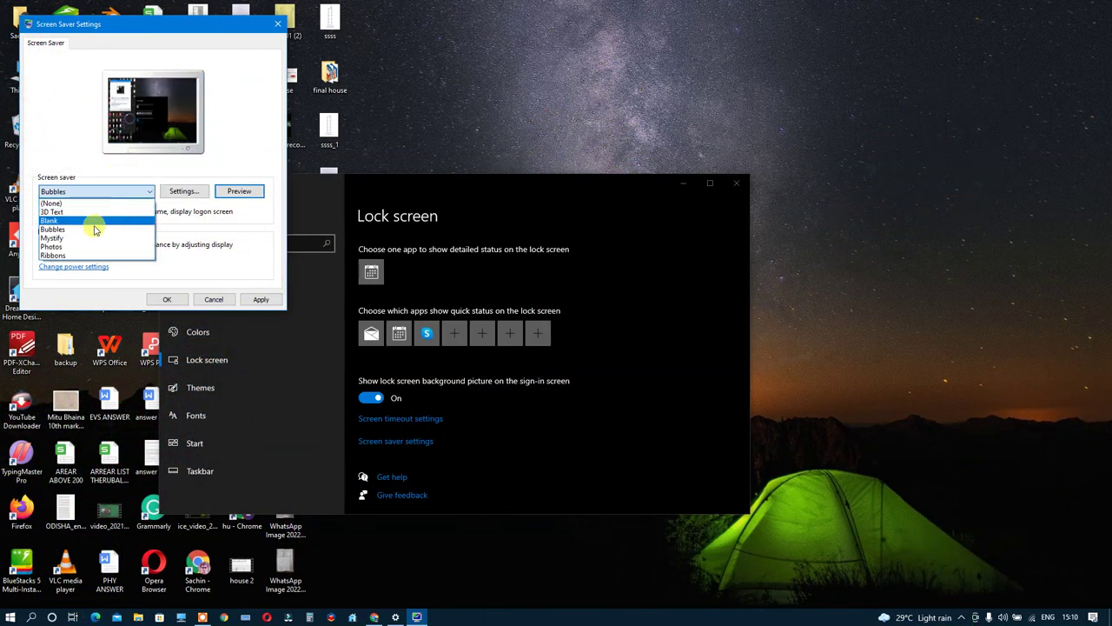
pyautogui.click(76, 247)
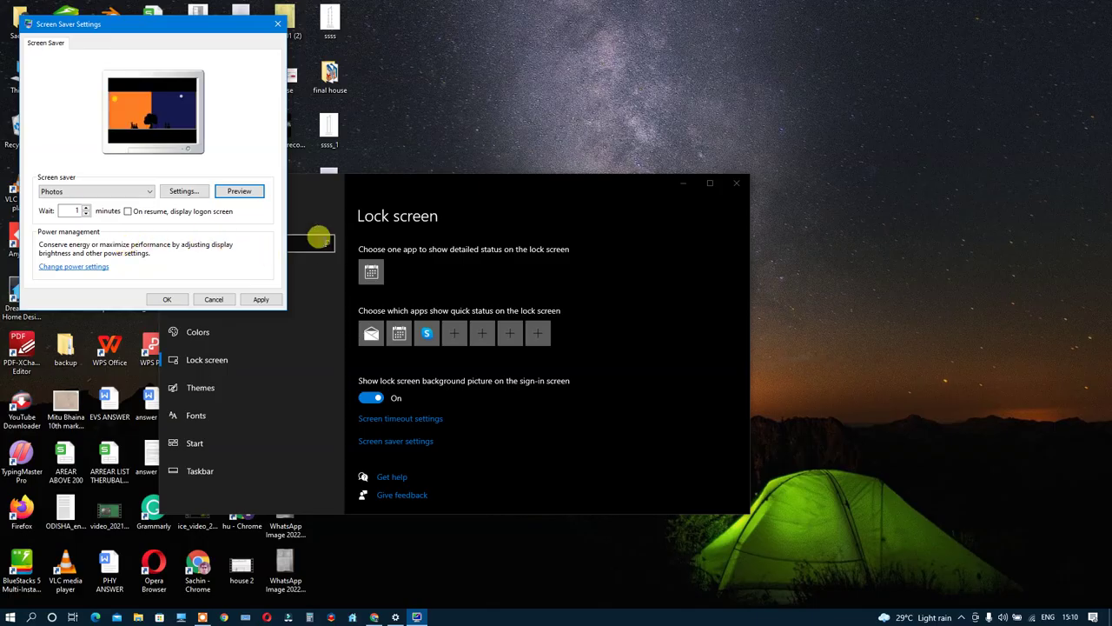
pyautogui.click(256, 195)
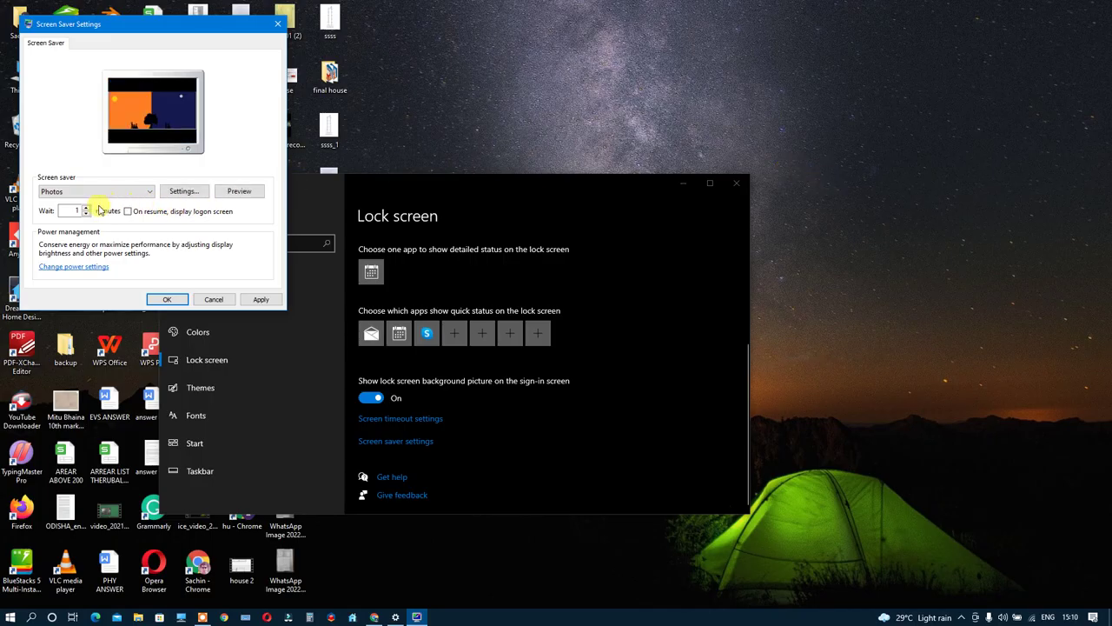
# Step: Change the screen saver to Ribbons and preview it full screen
pyautogui.click(153, 193)
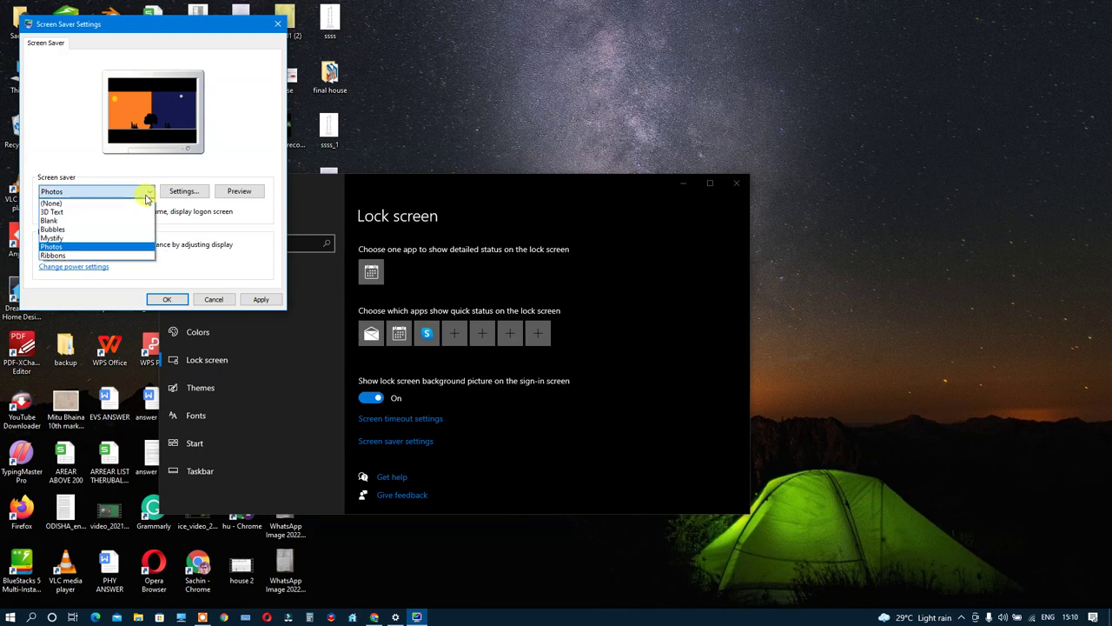
pyautogui.click(78, 257)
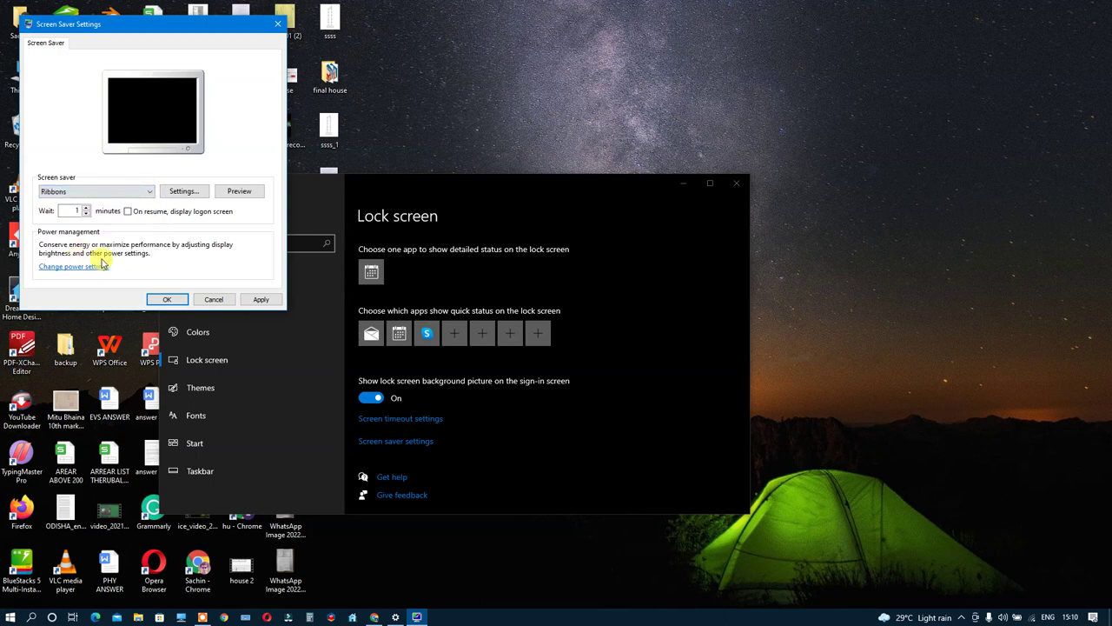
pyautogui.click(236, 191)
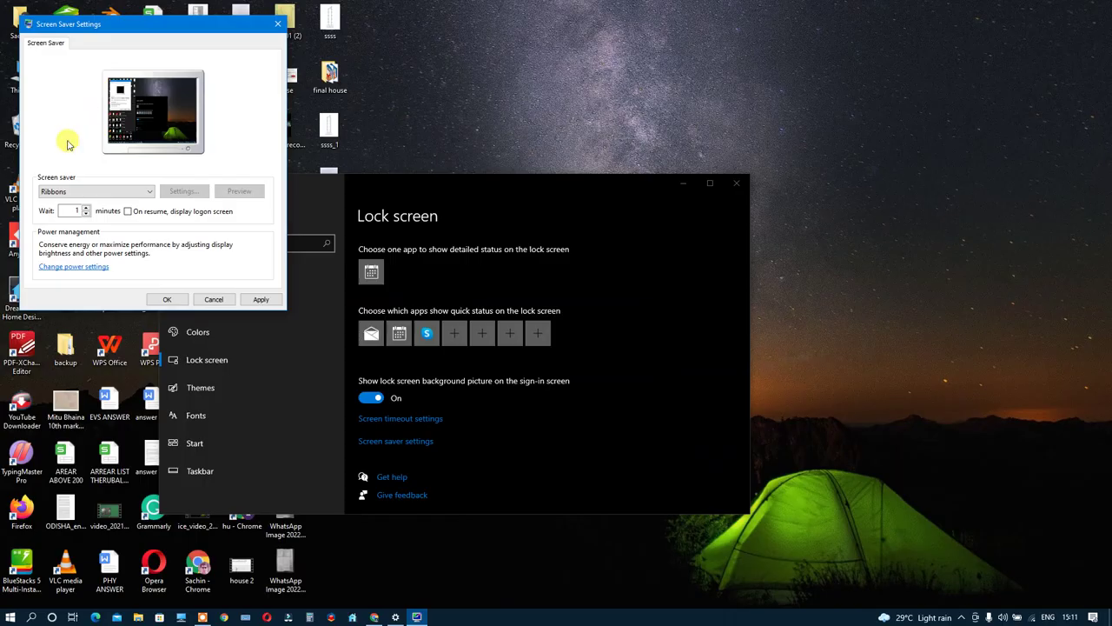
# Step: Select the 3D Text screen saver, enter a name as its custom text, view the font choices without changing them, and accept the text settings
pyautogui.click(148, 193)
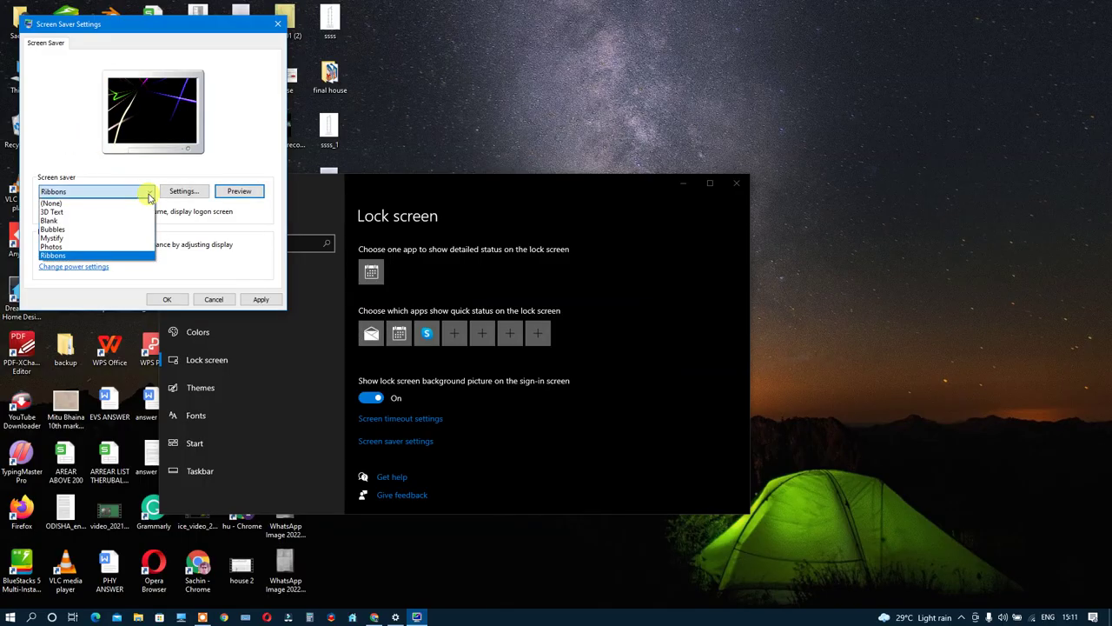
pyautogui.click(87, 212)
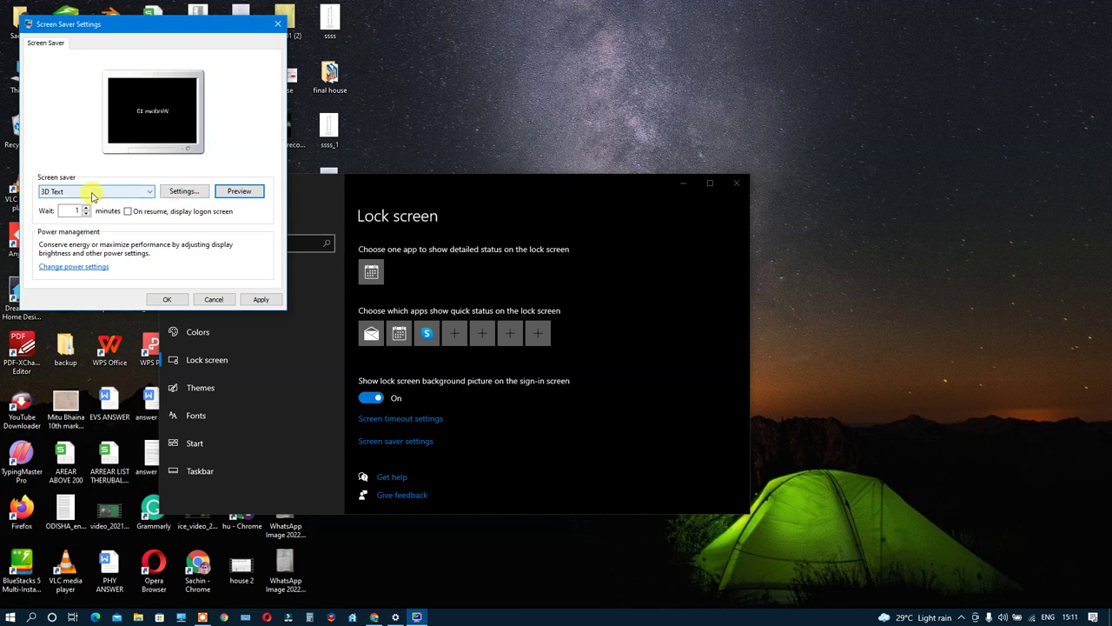
pyautogui.click(184, 190)
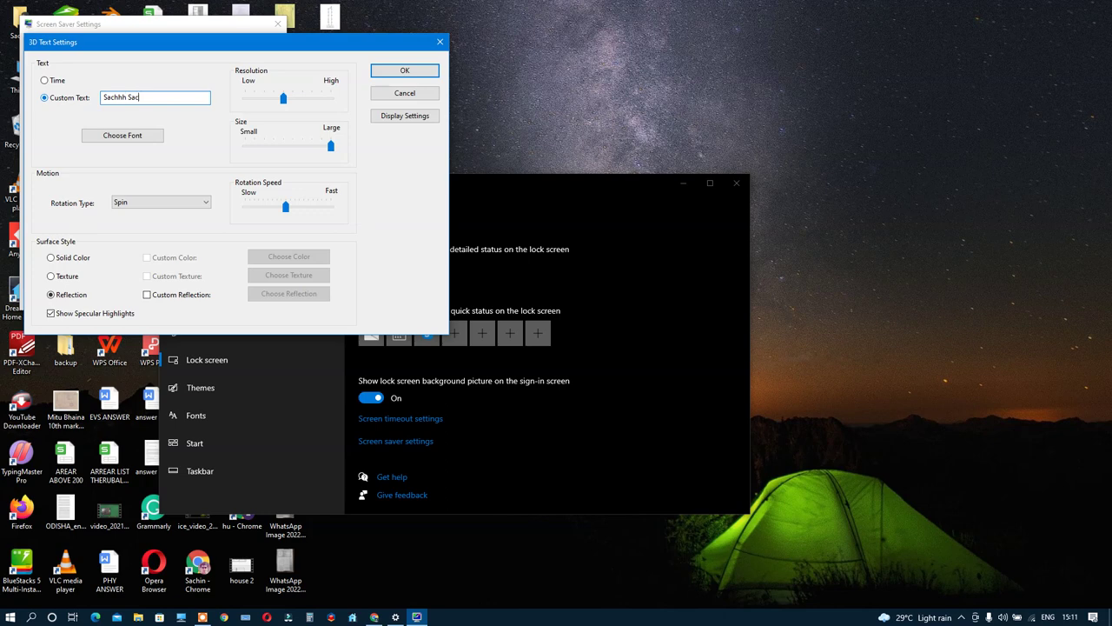
pyautogui.click(136, 137)
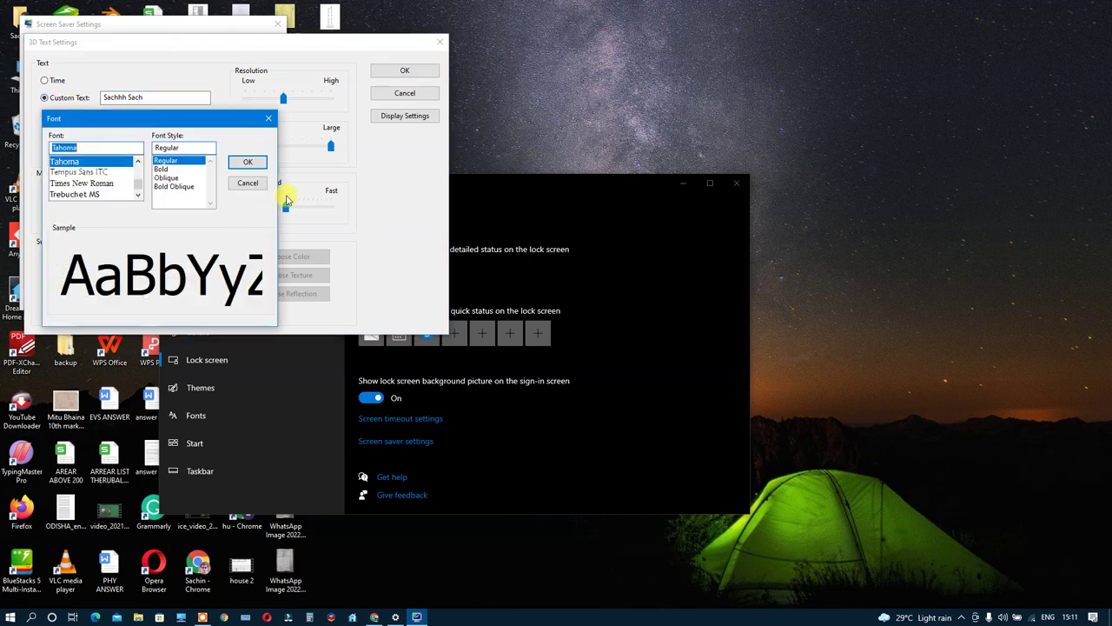
pyautogui.click(267, 118)
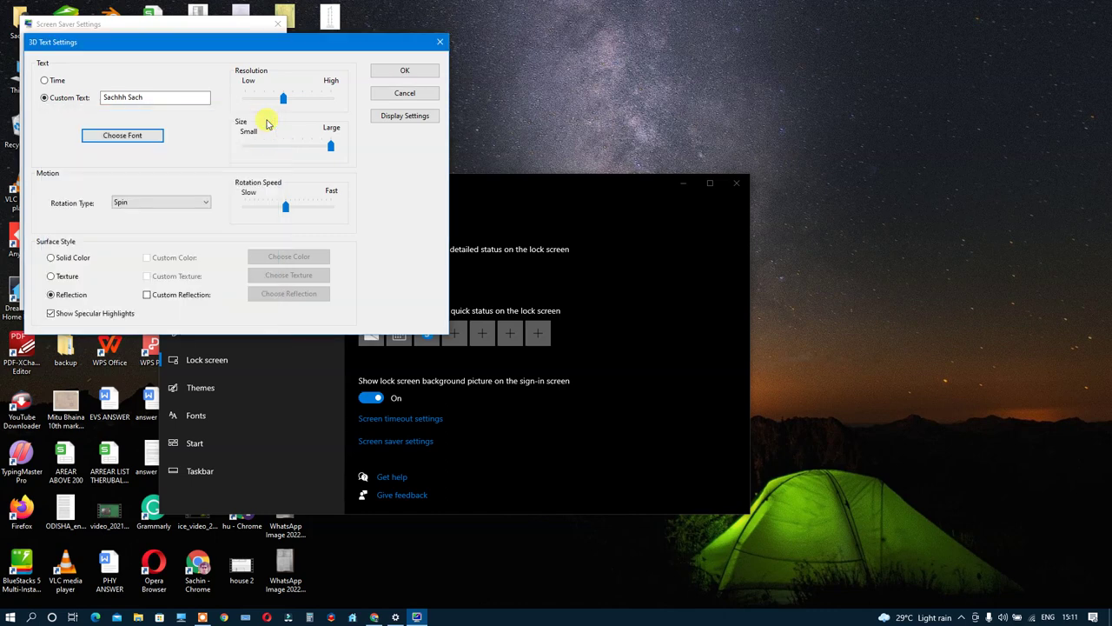
pyautogui.click(400, 72)
# Step: Preview the 3D Text screen saver, and close the screen saver dialog without applying along with the Settings window
pyautogui.click(240, 192)
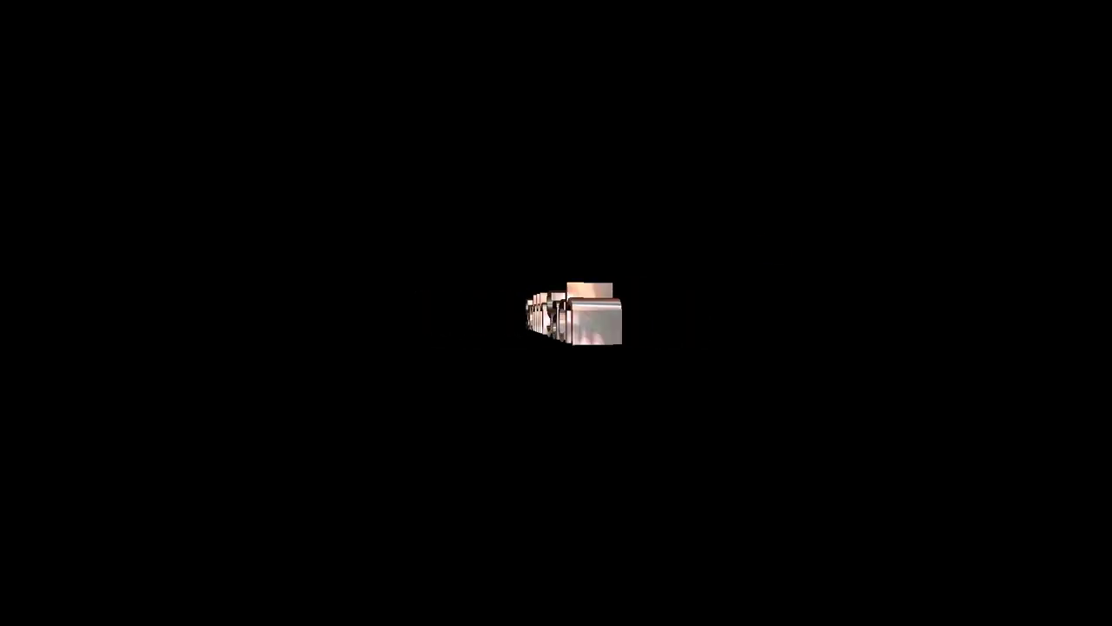
pyautogui.moveTo(831, 102)
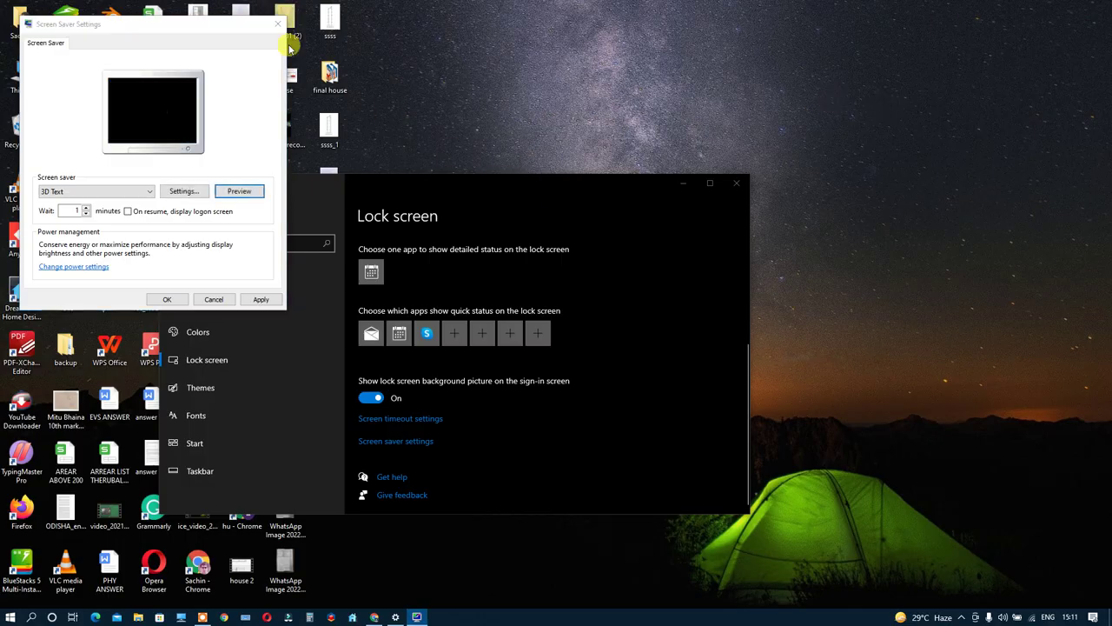
pyautogui.click(278, 24)
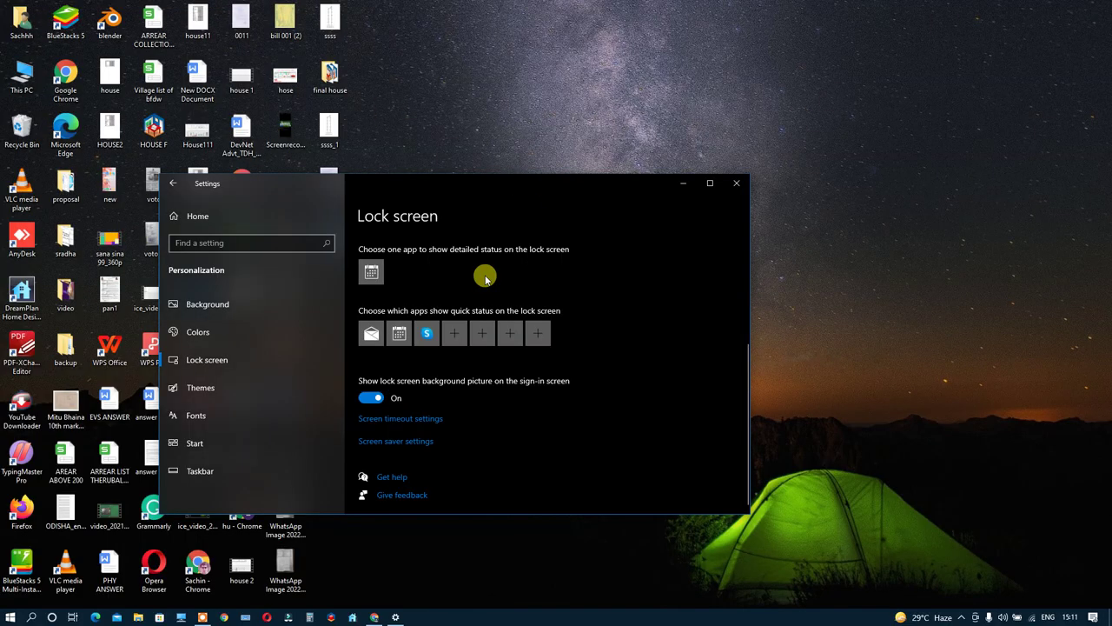
pyautogui.click(736, 182)
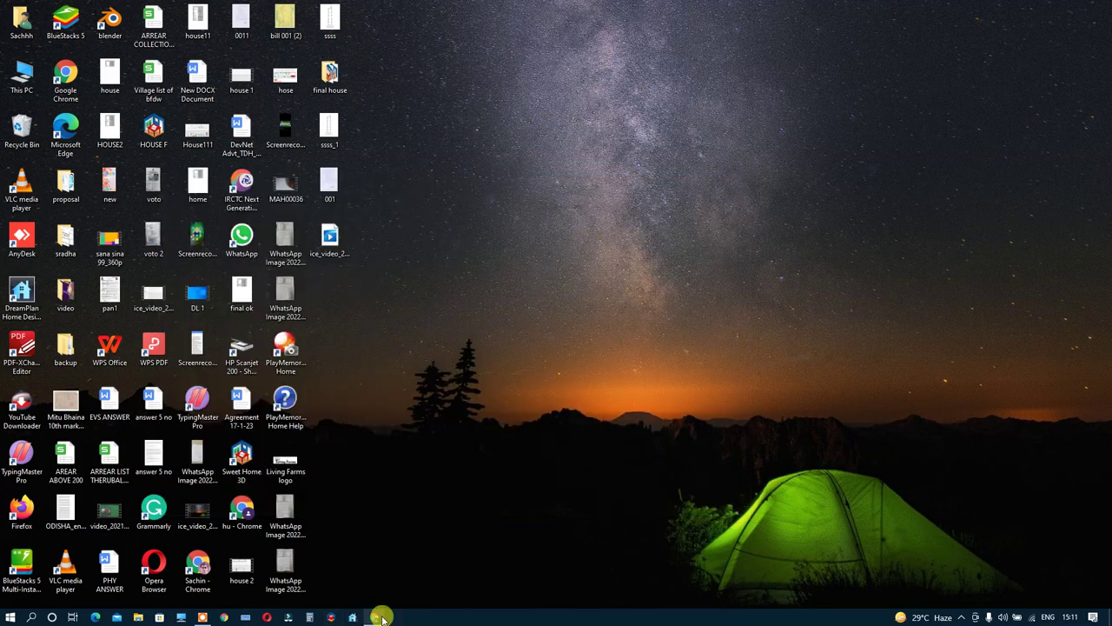
# Step: Reopen Windows Settings in a maximized window and open the screen saver settings from the Personalization lock screen page
pyautogui.click(12, 618)
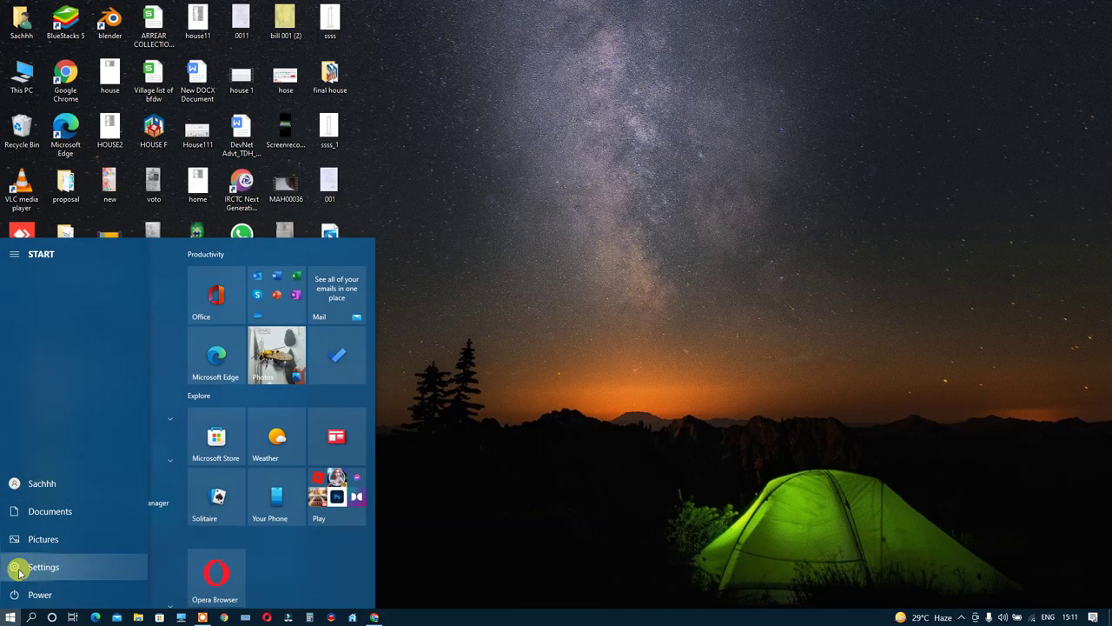
pyautogui.click(19, 570)
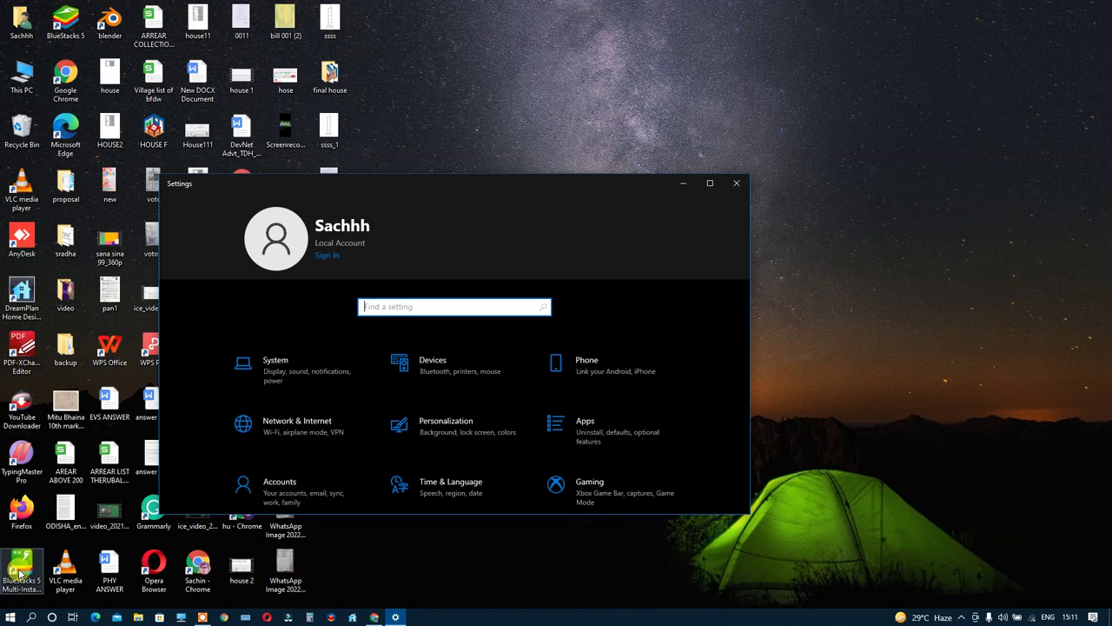
pyautogui.click(710, 184)
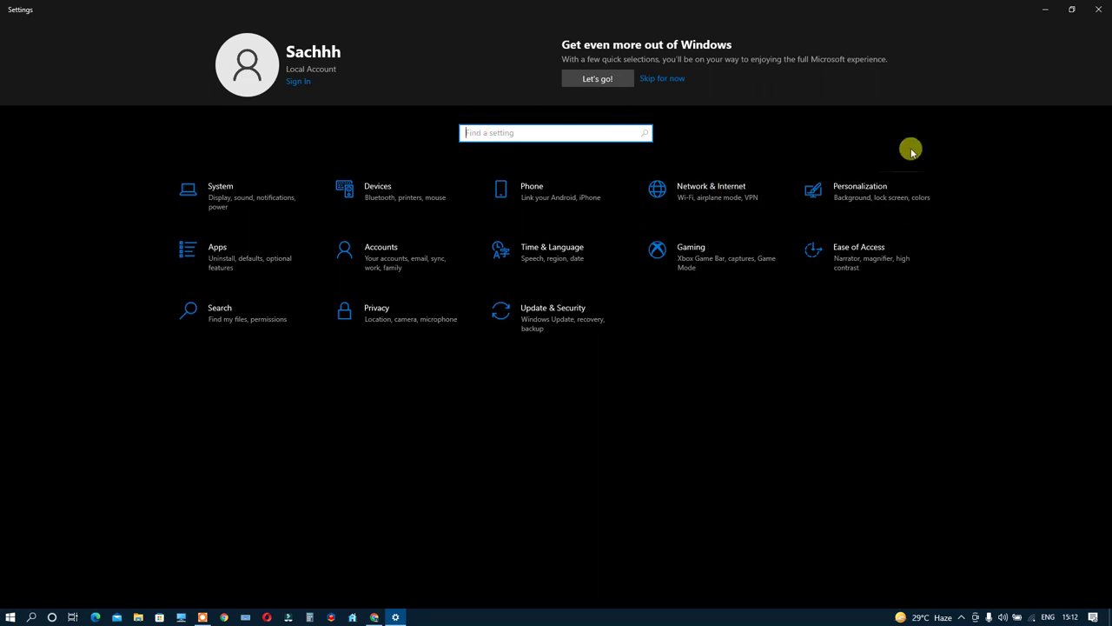
pyautogui.click(865, 199)
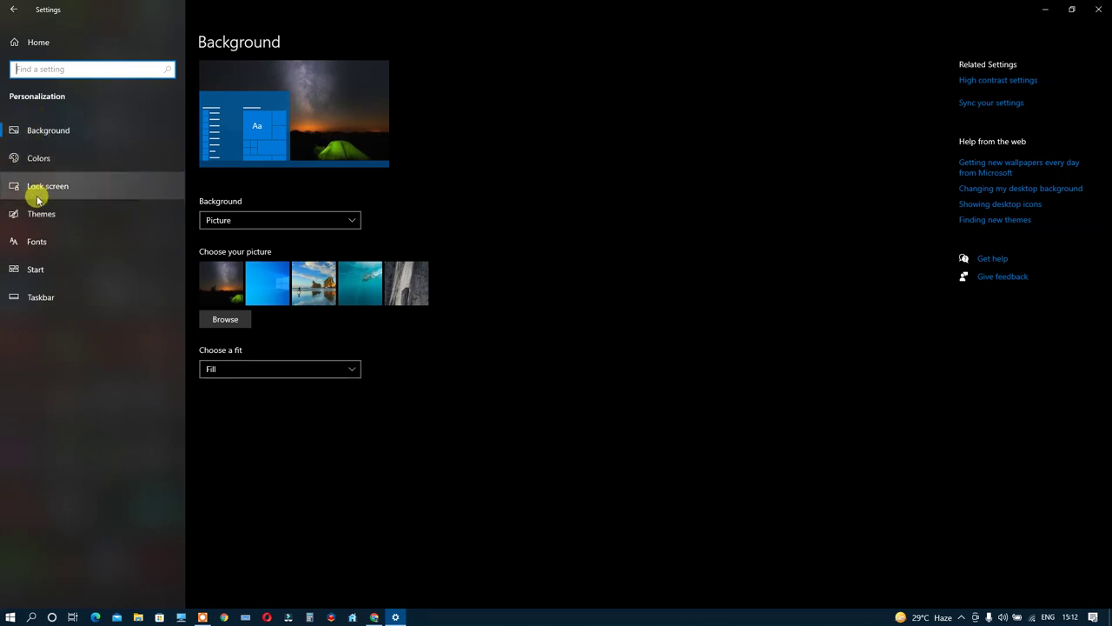
pyautogui.click(67, 187)
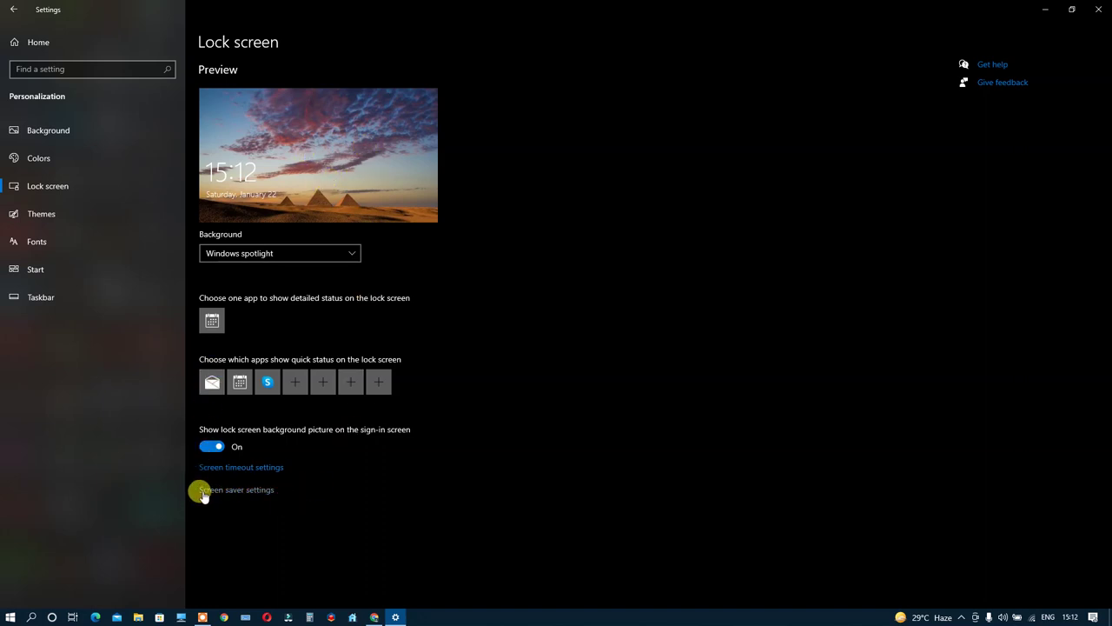
pyautogui.click(231, 492)
pyautogui.click(246, 492)
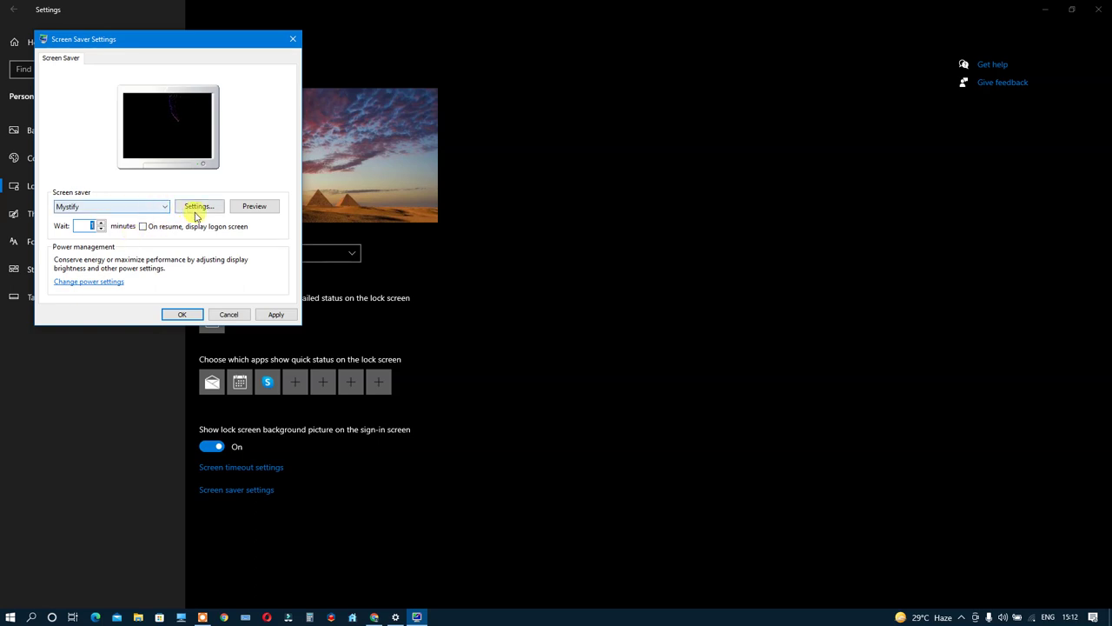
# Step: Select the Bubbles screen saver in the reopened dialog and run its preview twice
pyautogui.click(149, 208)
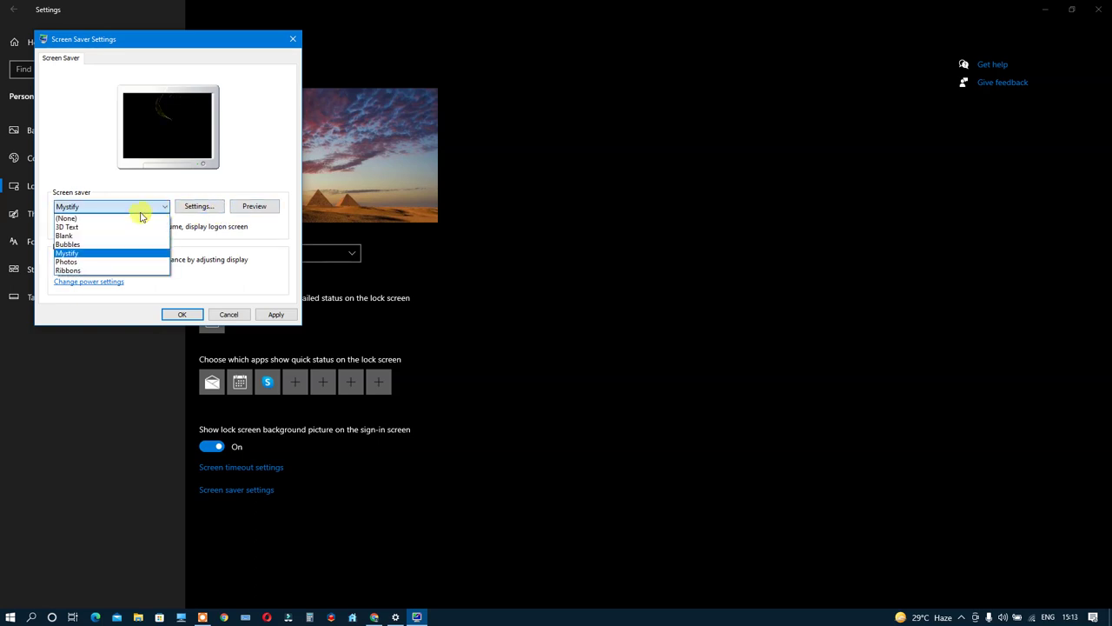
pyautogui.click(86, 247)
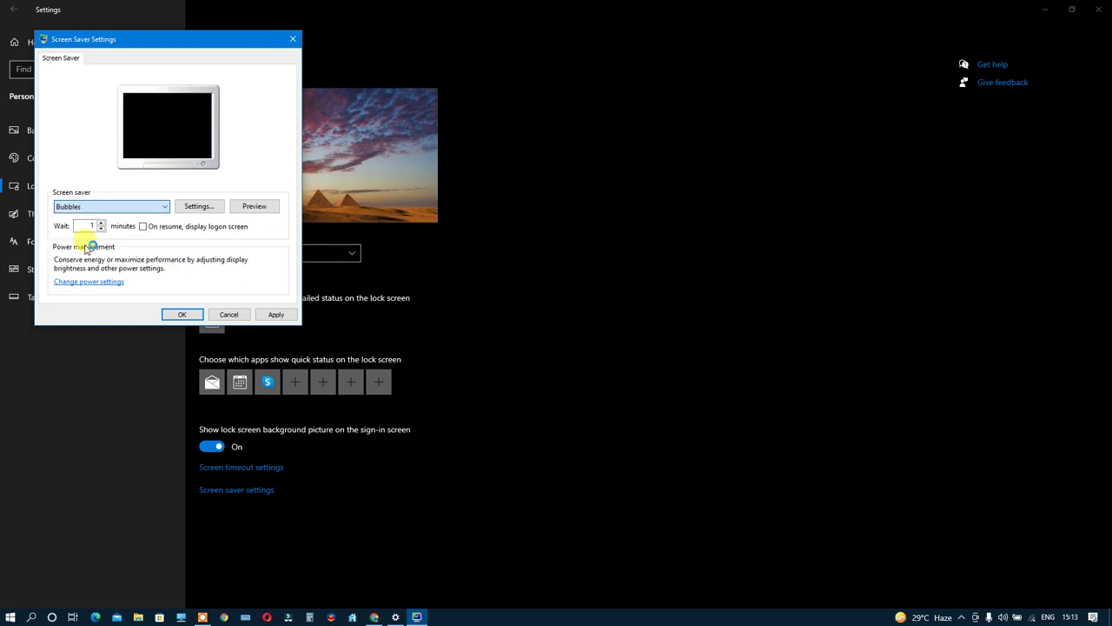
pyautogui.click(264, 209)
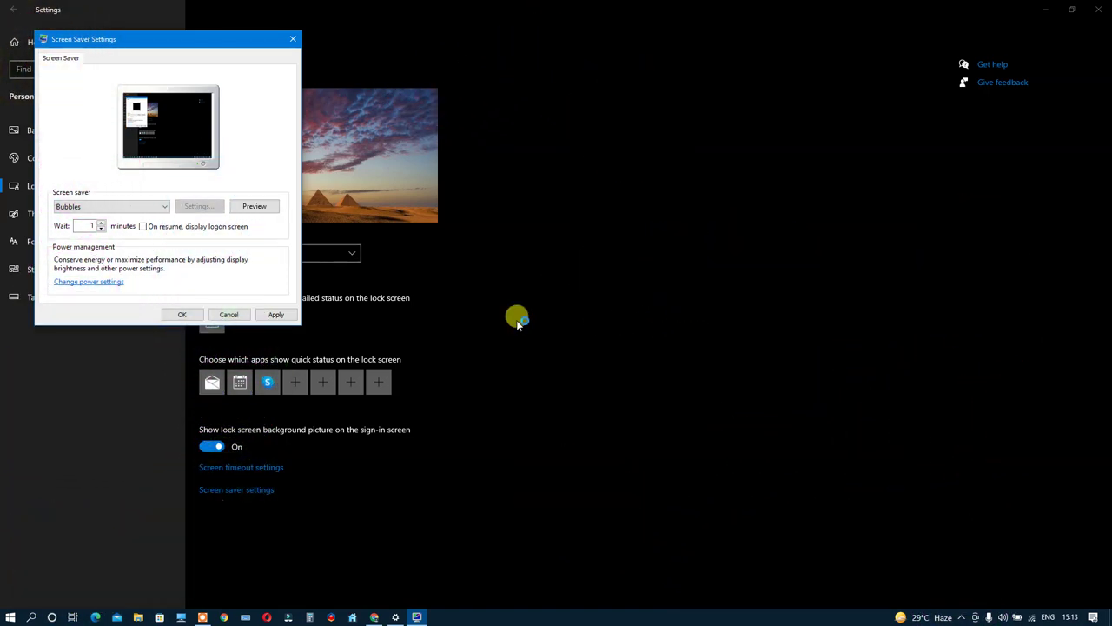
pyautogui.click(251, 207)
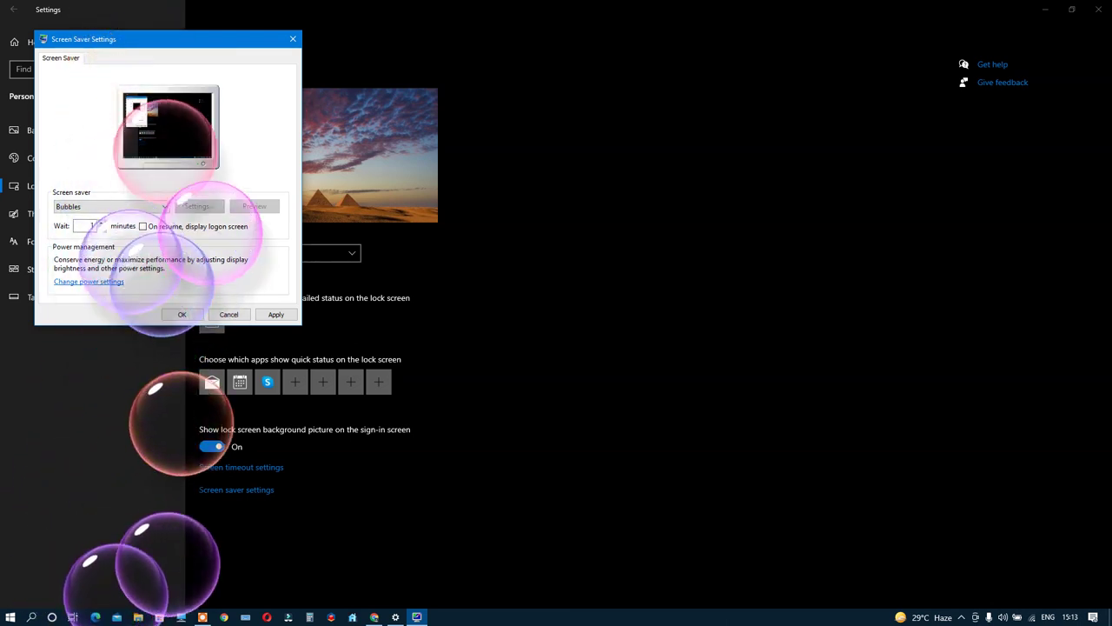
# Step: Set the screen saver back to Mystify and preview it full screen
pyautogui.click(166, 207)
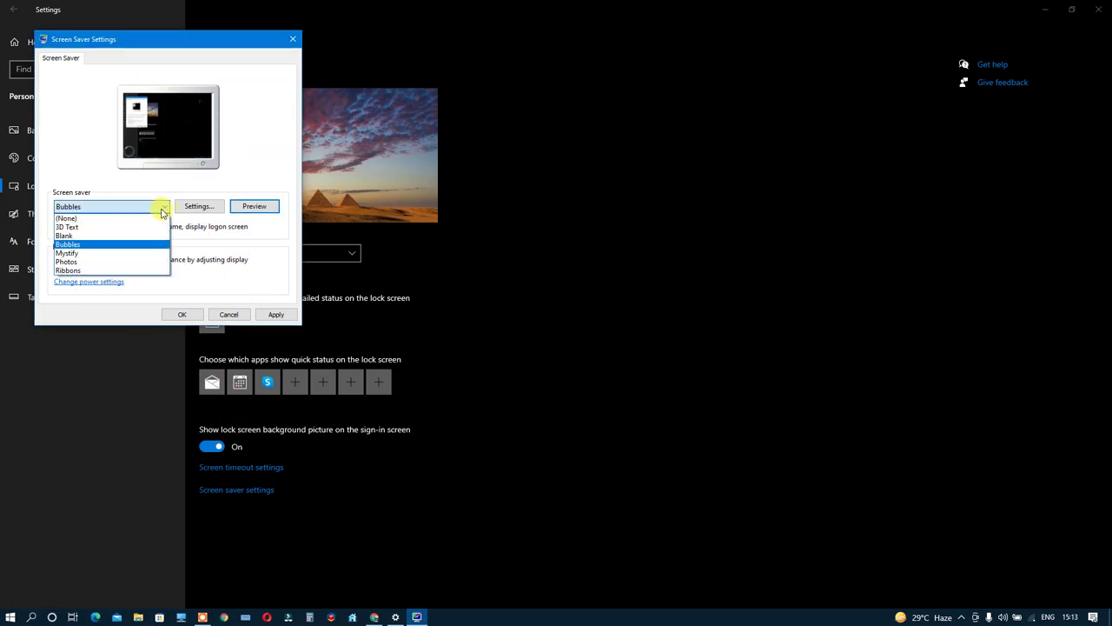
pyautogui.click(74, 252)
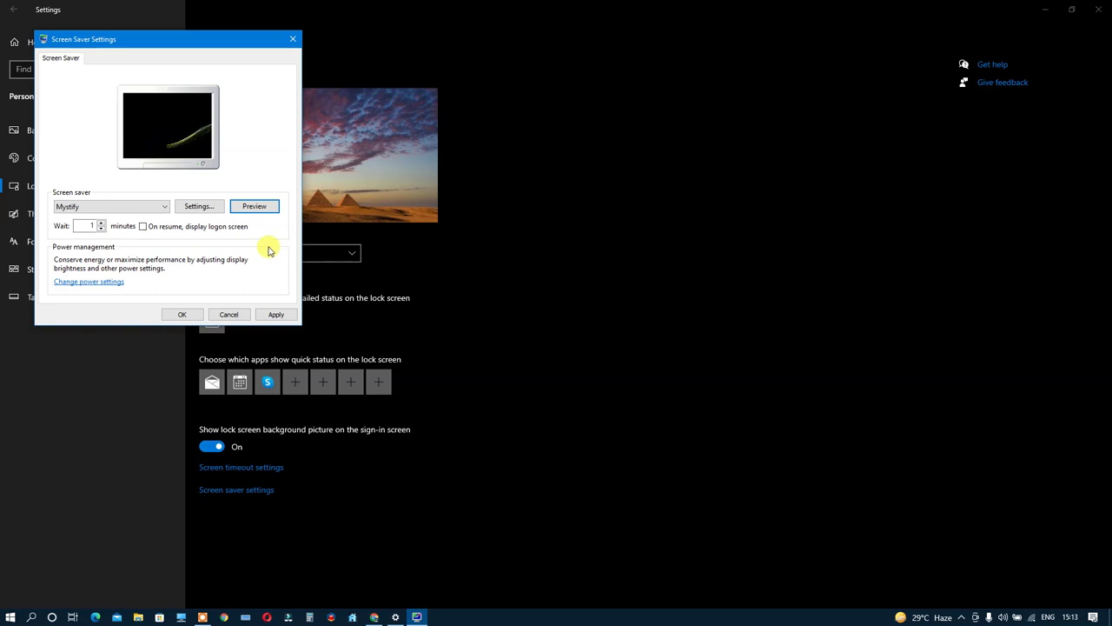
pyautogui.click(254, 207)
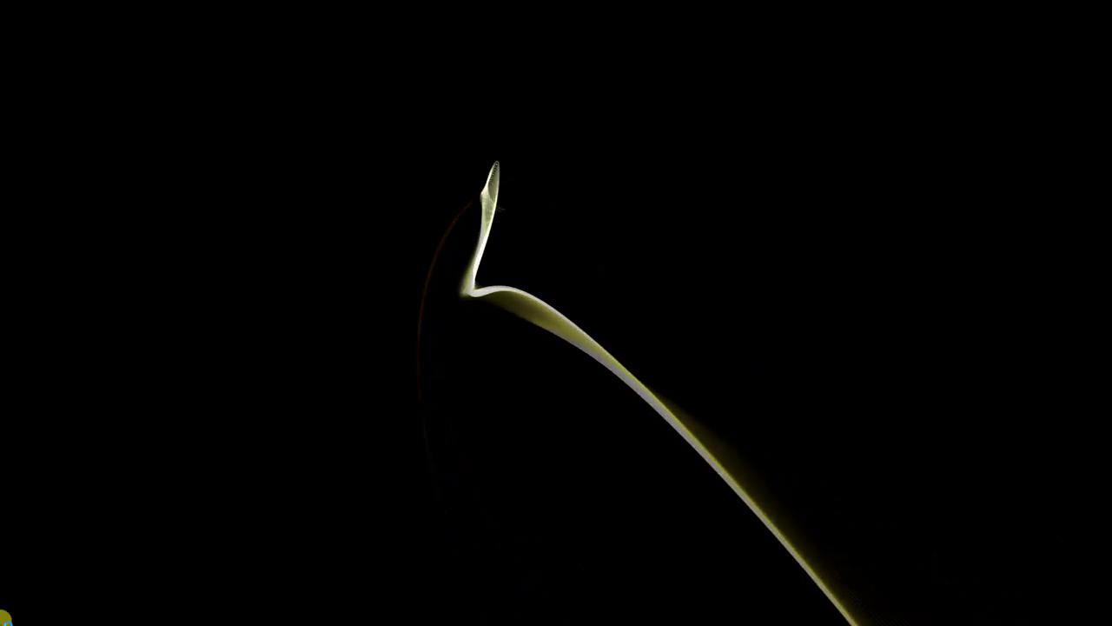
pyautogui.moveTo(269, 603)
# Step: Choose the Photos screen saver to see it in the small monitor preview
pyautogui.click(154, 207)
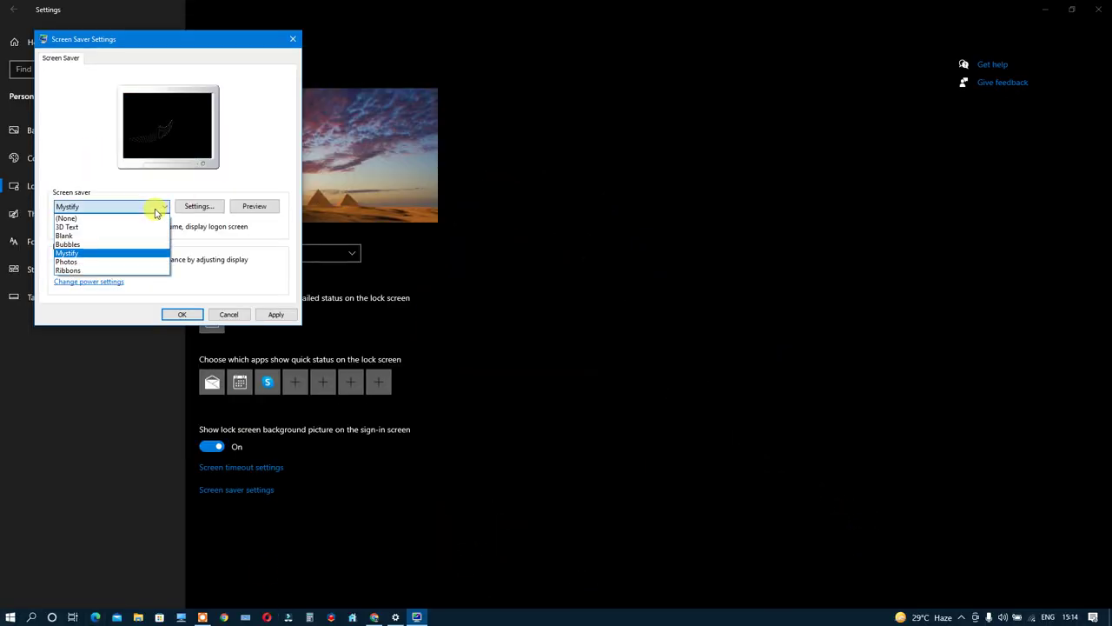
pyautogui.click(75, 263)
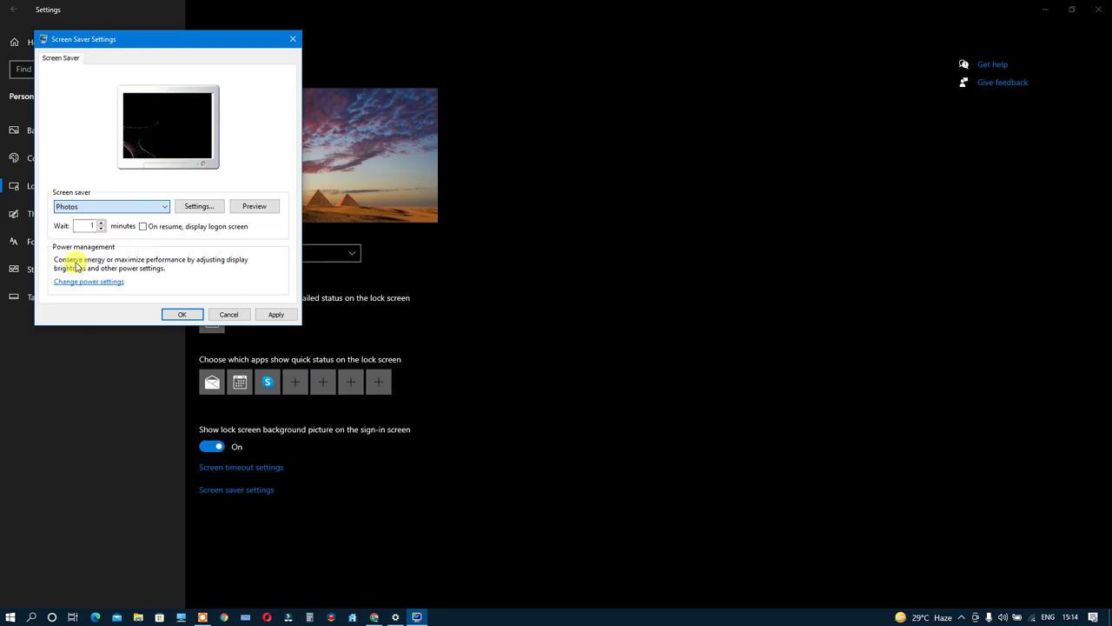
# Step: Select the Ribbons screen saver, preview it full screen and check whether it has any options to set
pyautogui.click(165, 208)
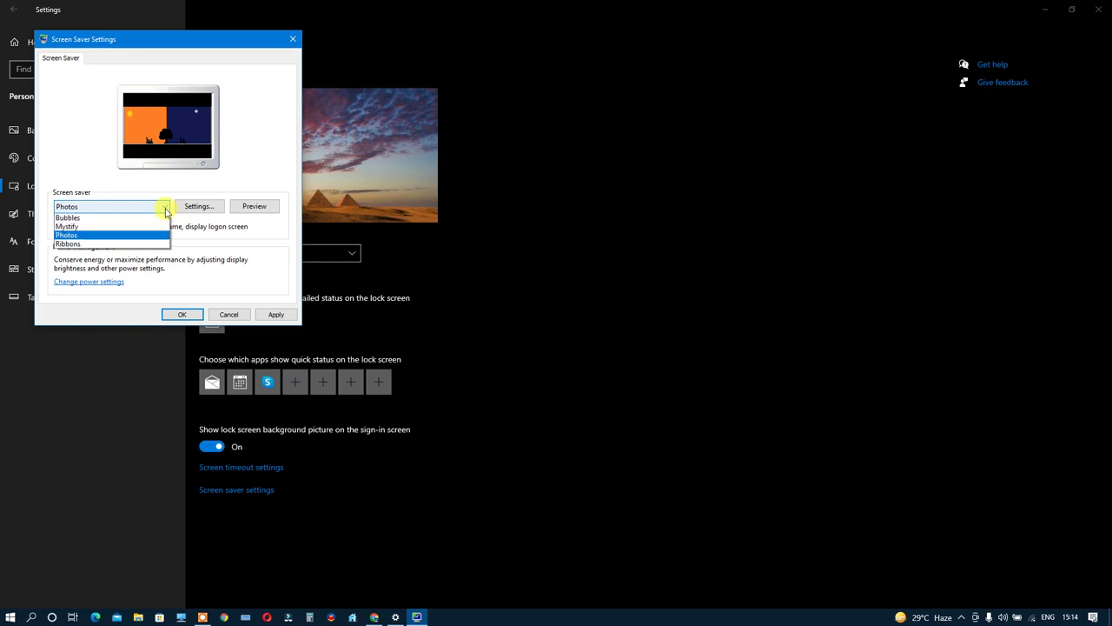
pyautogui.click(85, 276)
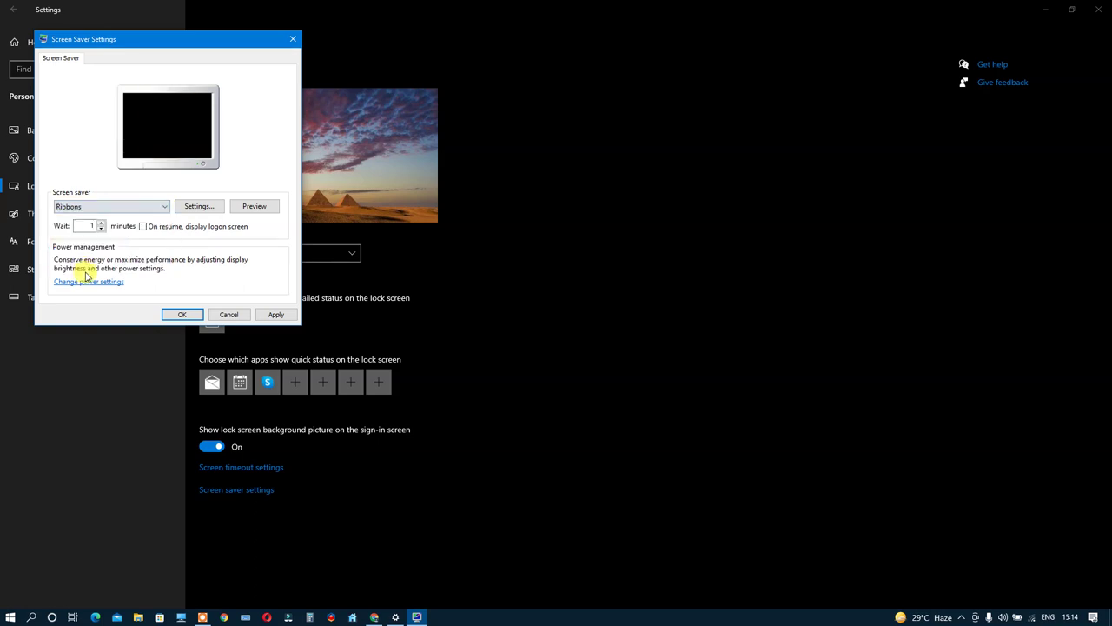
pyautogui.click(259, 206)
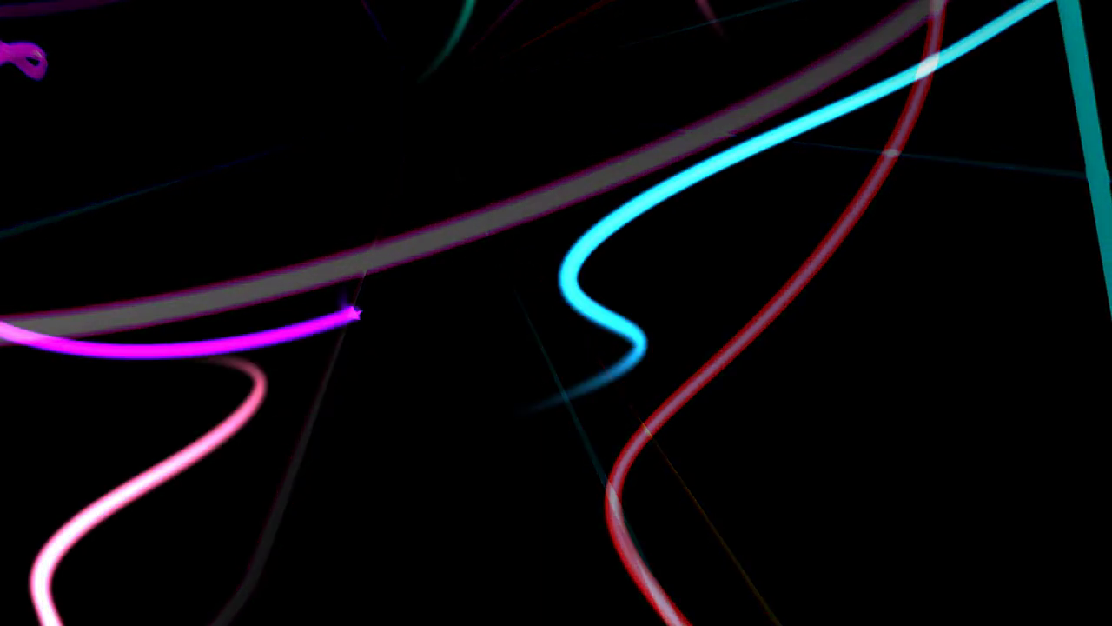
pyautogui.moveTo(204, 20)
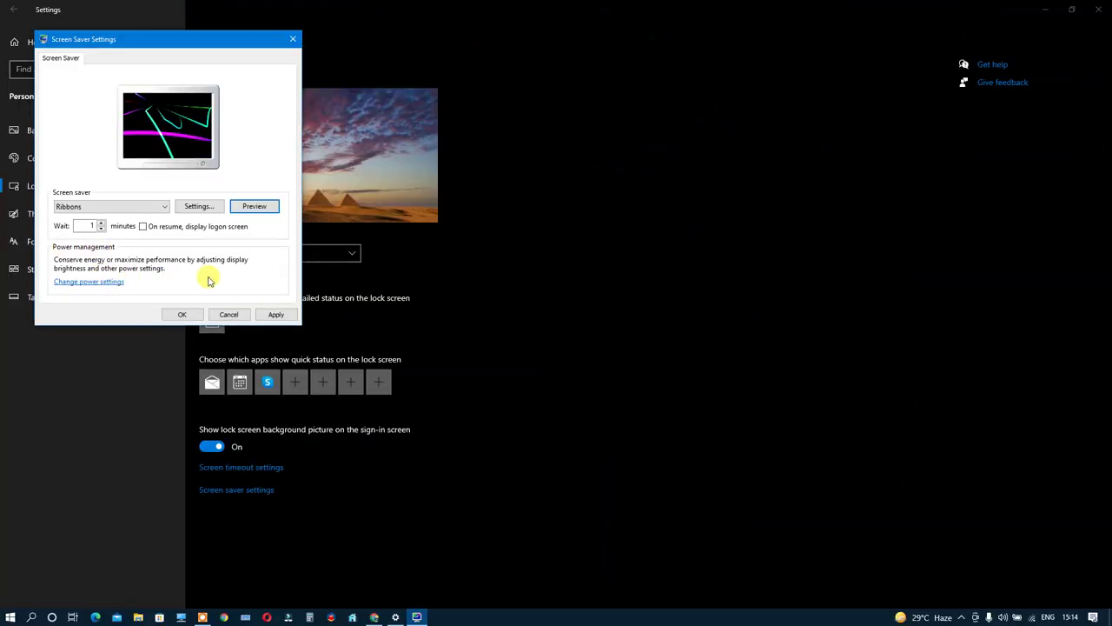
pyautogui.click(196, 210)
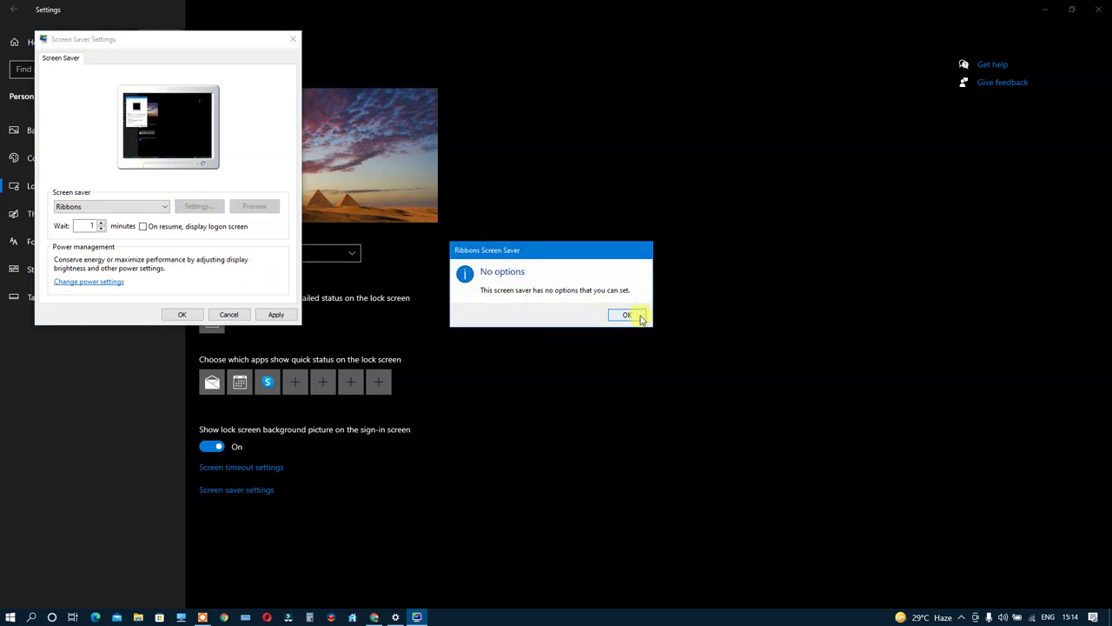
pyautogui.click(627, 314)
# Step: Select the 3D Text screen saver, open its settings and move that window clear of the screen saver dialog
pyautogui.click(124, 208)
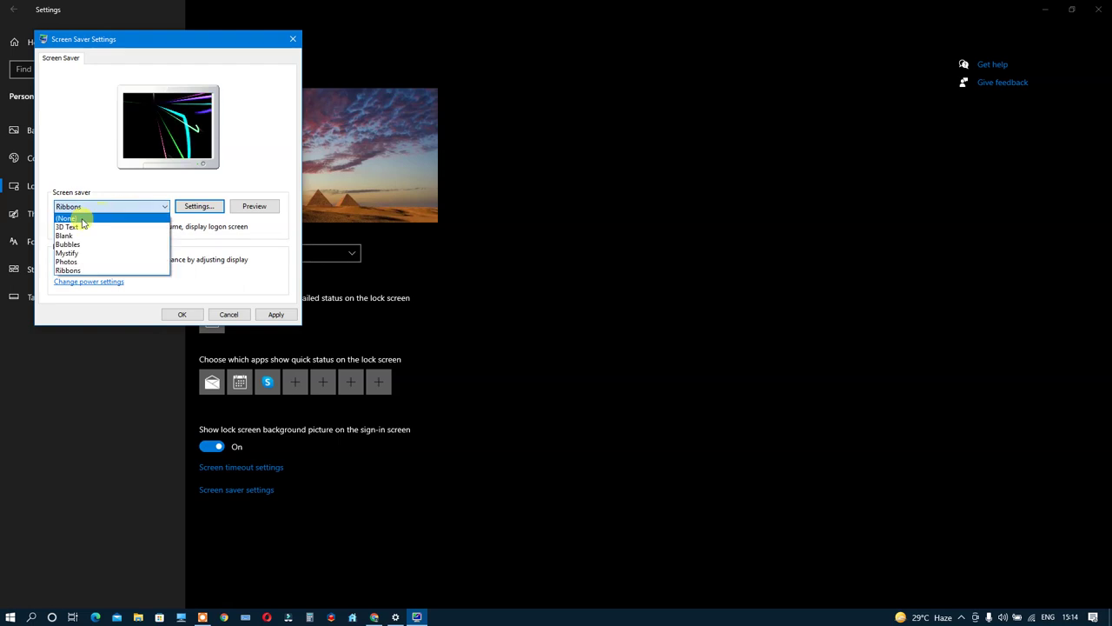
pyautogui.click(81, 226)
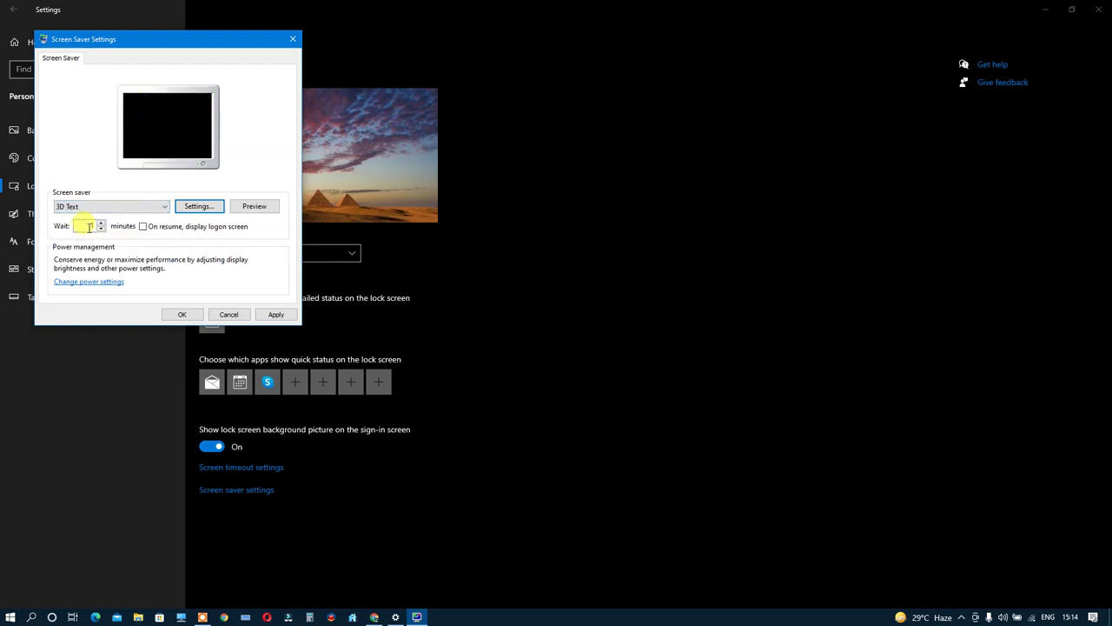
pyautogui.click(198, 206)
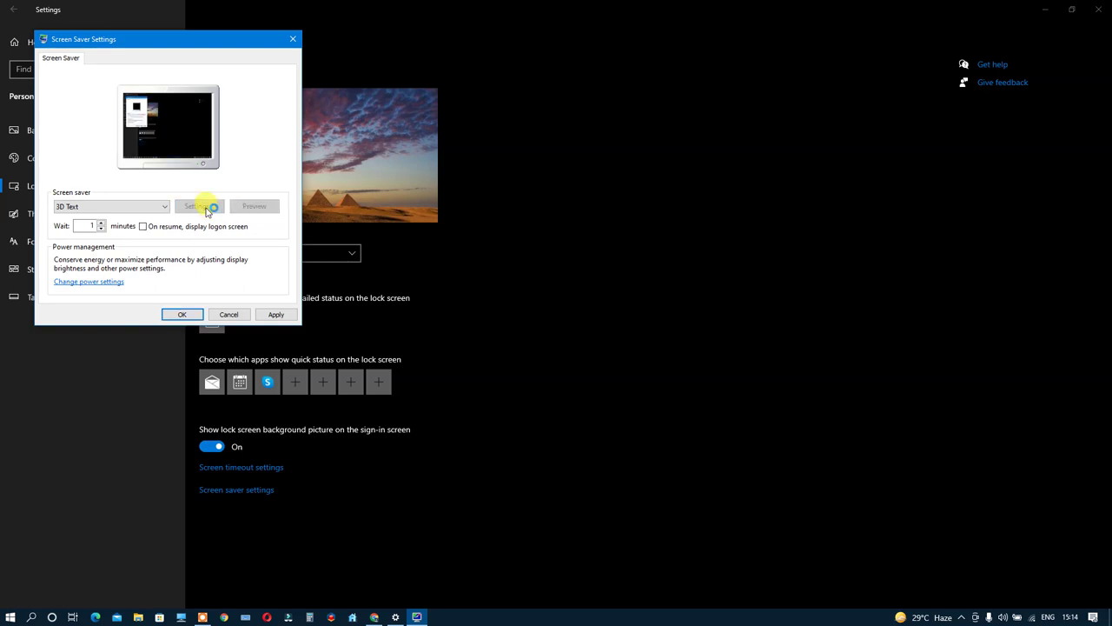
pyautogui.moveTo(232, 69); pyautogui.dragTo(607, 75)
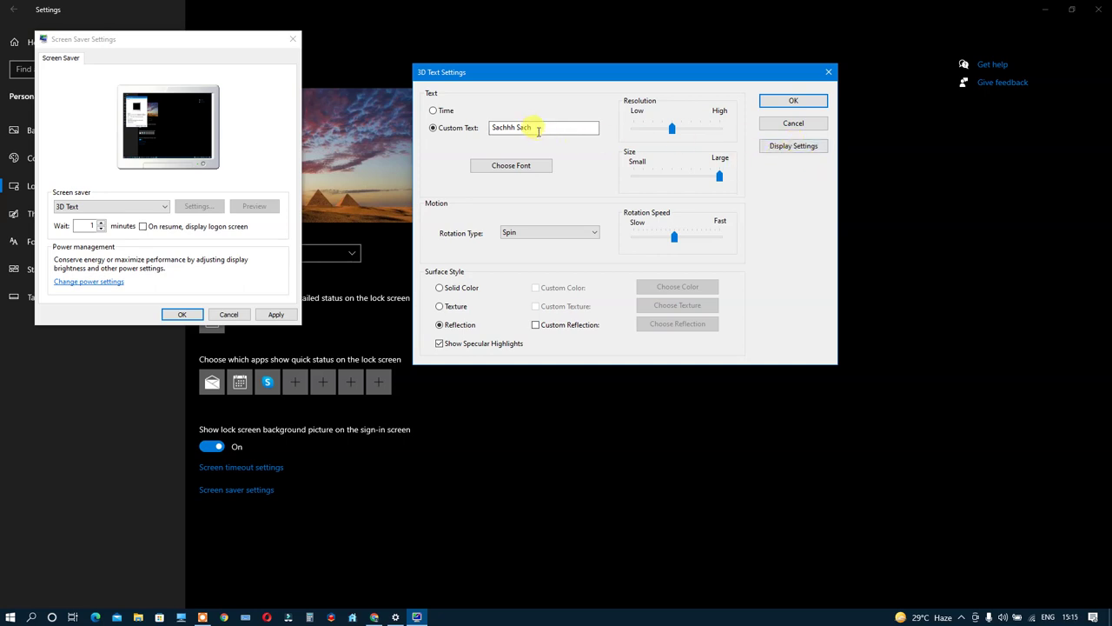
# Step: Set the 3D Text screen saver to display the time instead of custom text and preview it full screen
pyautogui.moveTo(556, 128); pyautogui.dragTo(474, 127)
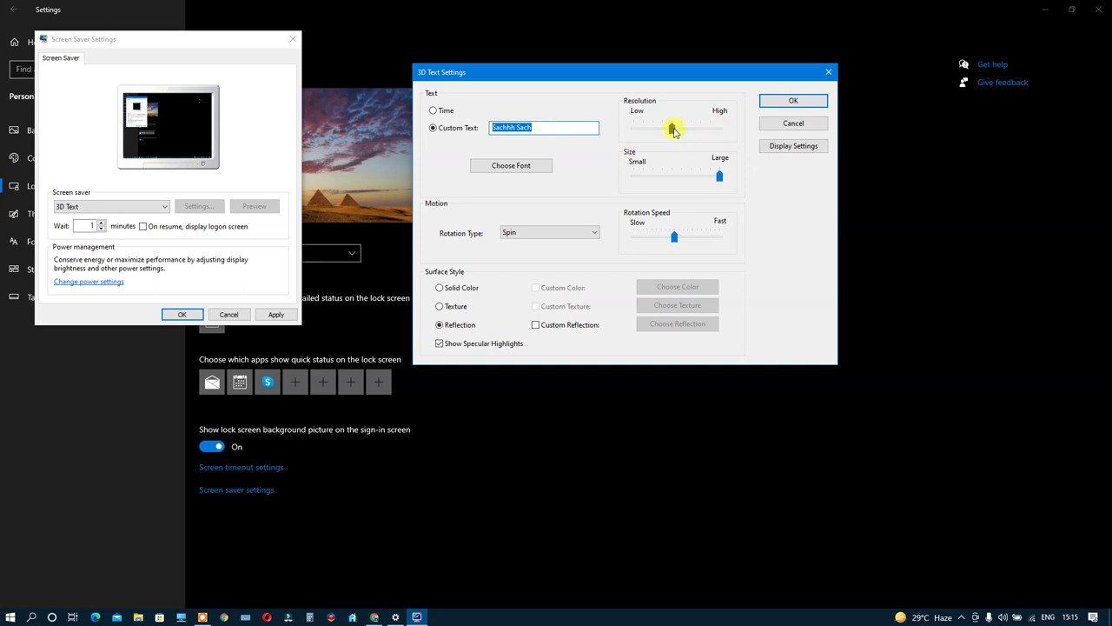
pyautogui.click(435, 112)
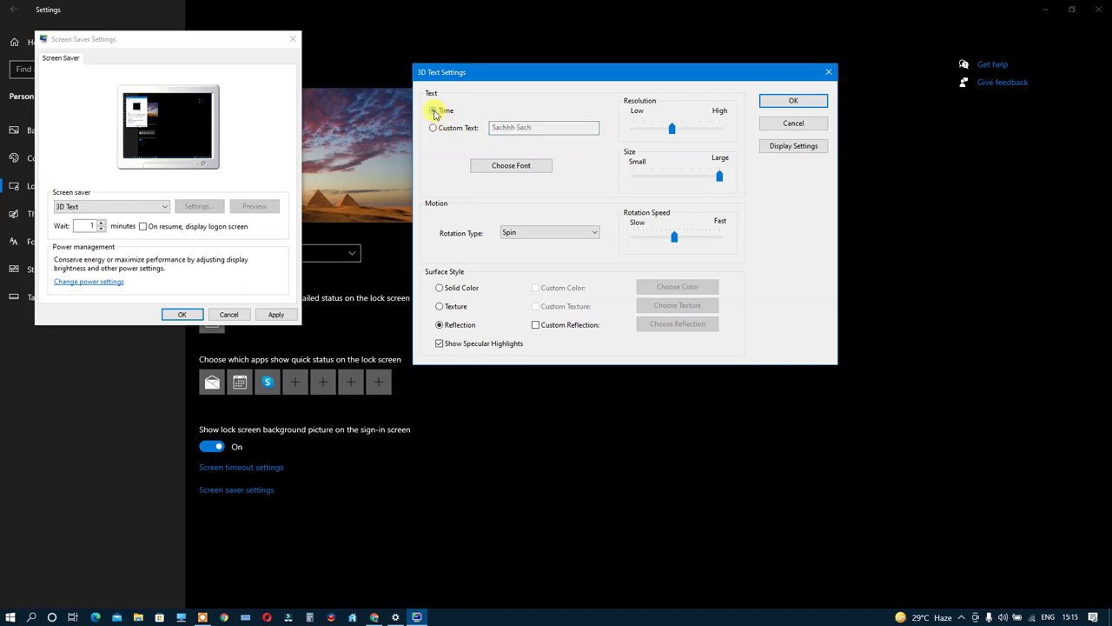
pyautogui.click(776, 148)
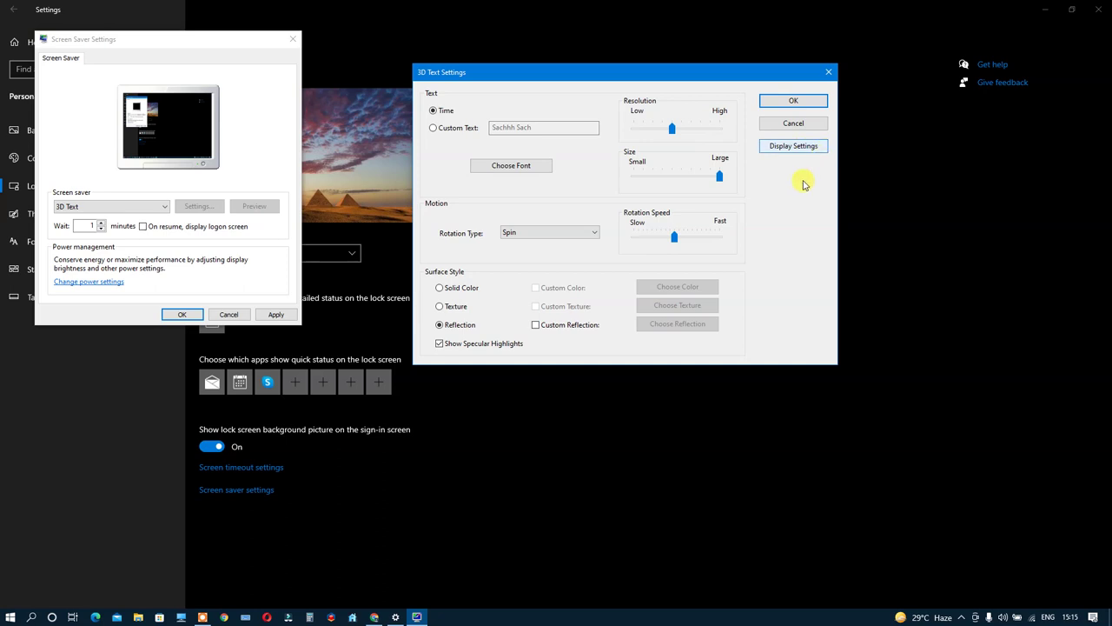
pyautogui.click(806, 103)
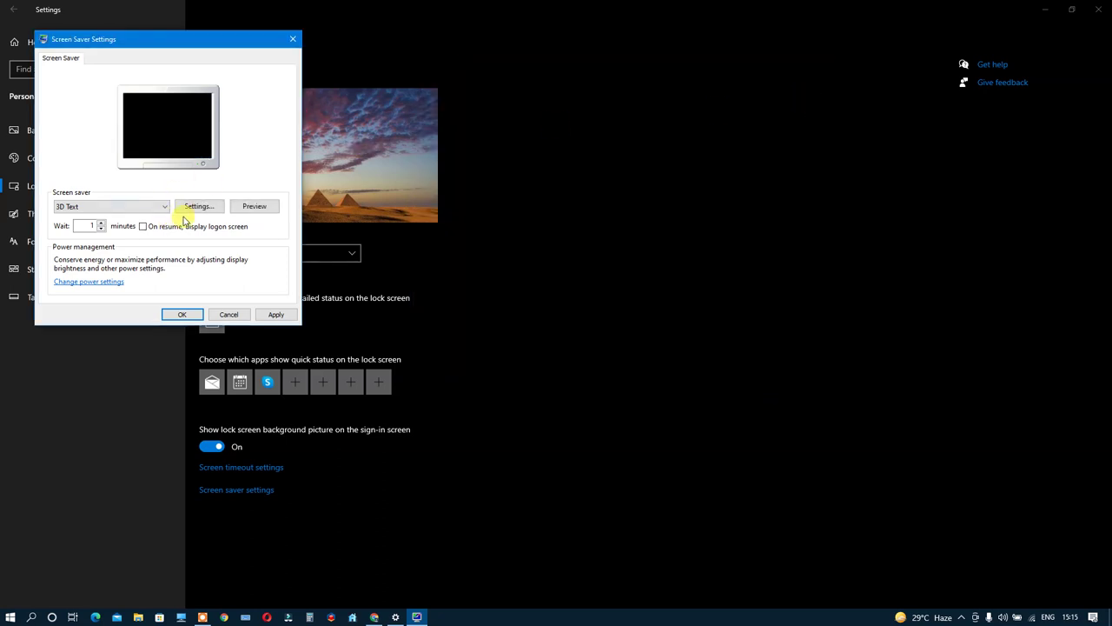
pyautogui.click(255, 206)
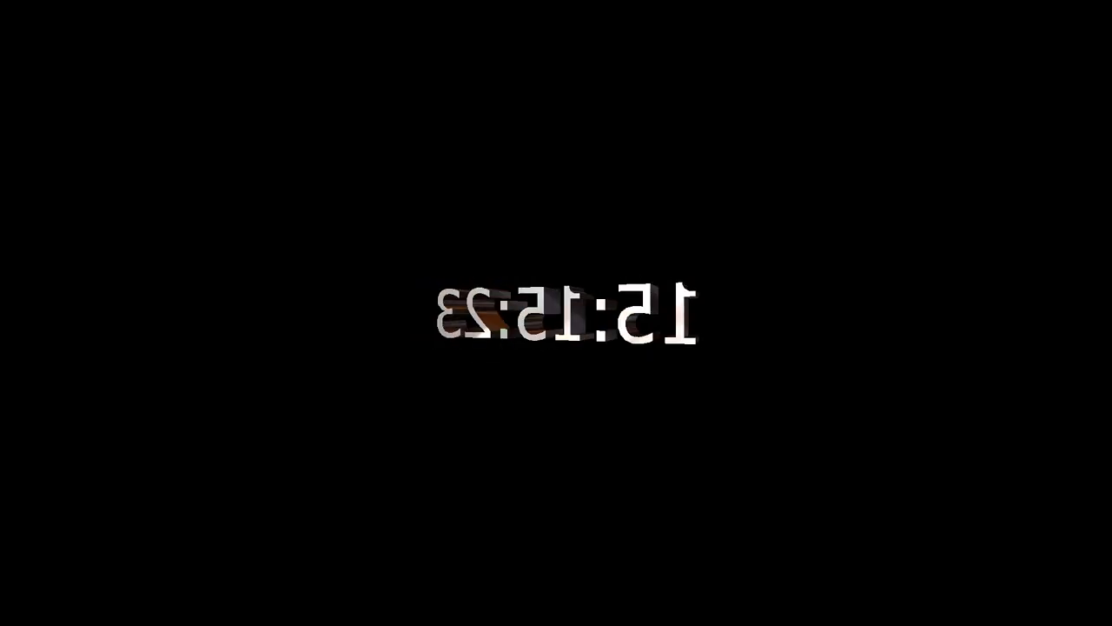
pyautogui.moveTo(258, 210)
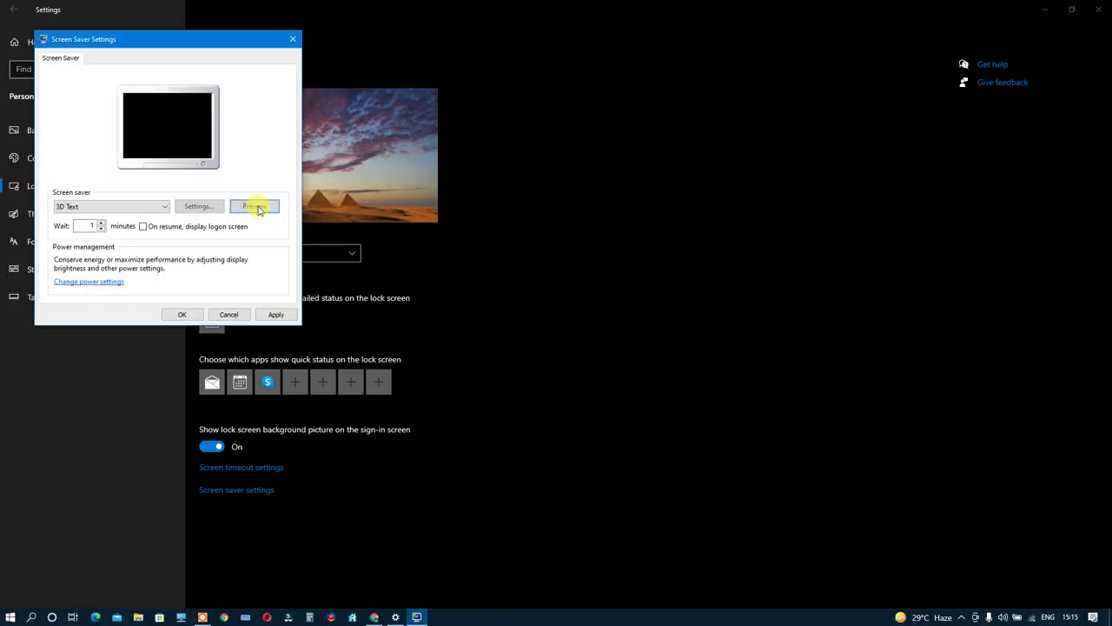
# Step: Switch the 3D Text screen saver back to its custom text and set the font to Algerian, Bold Oblique
pyautogui.click(218, 207)
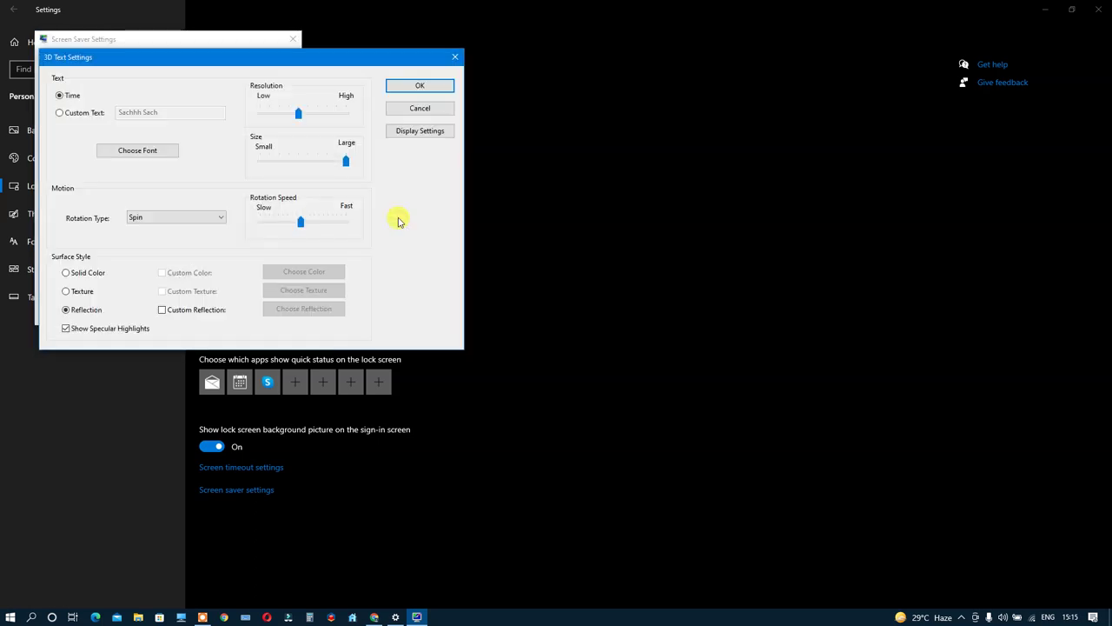
pyautogui.click(73, 119)
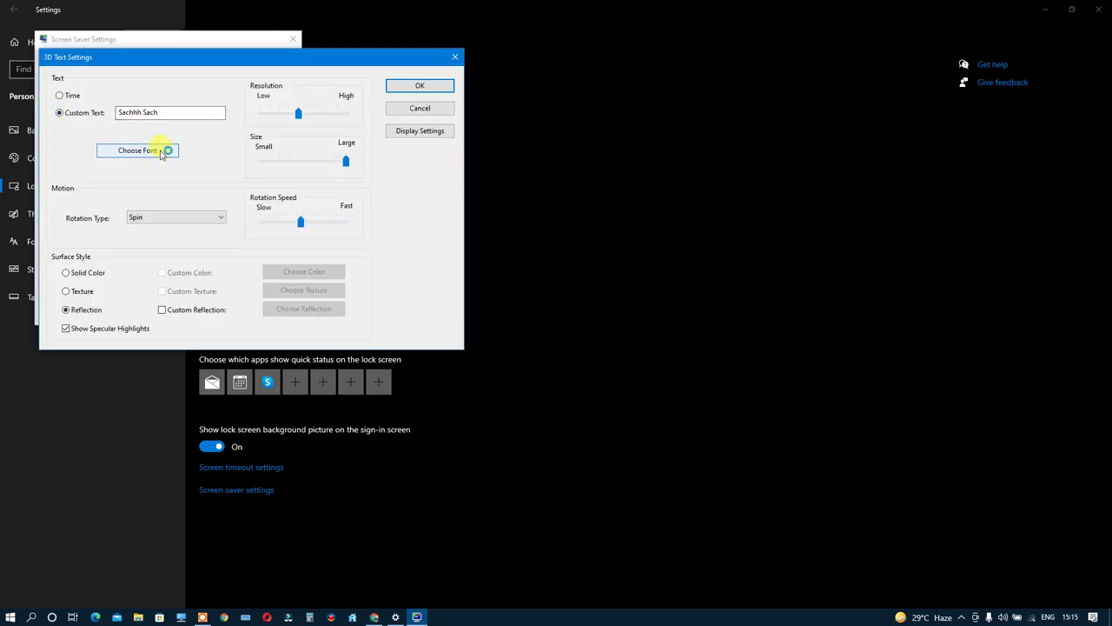
pyautogui.click(160, 152)
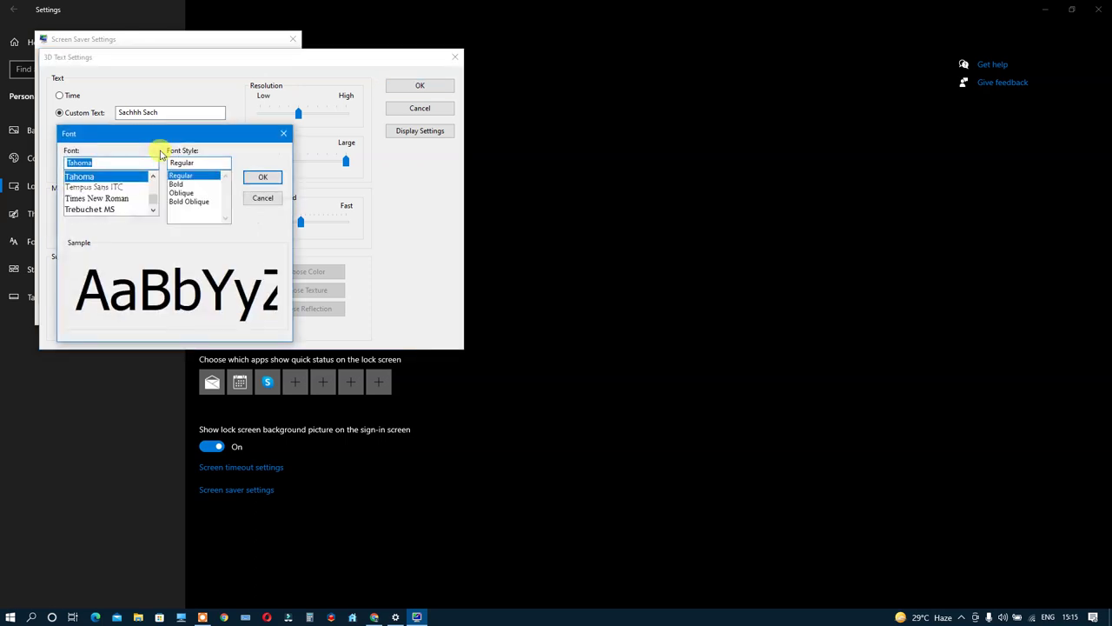
pyautogui.click(98, 199)
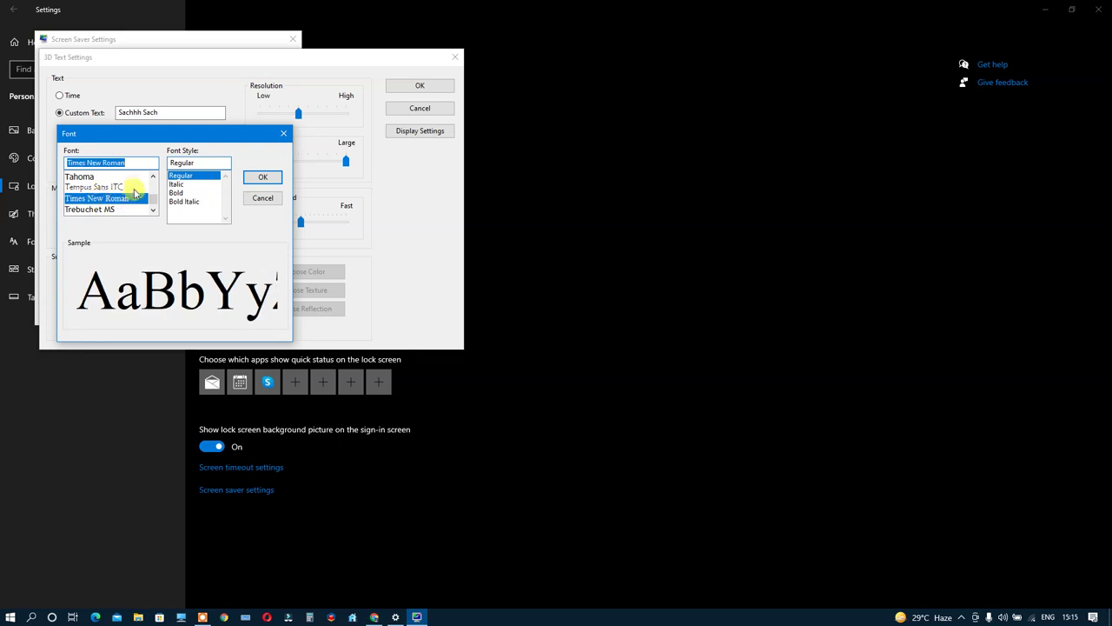
pyautogui.moveTo(154, 203); pyautogui.dragTo(154, 186)
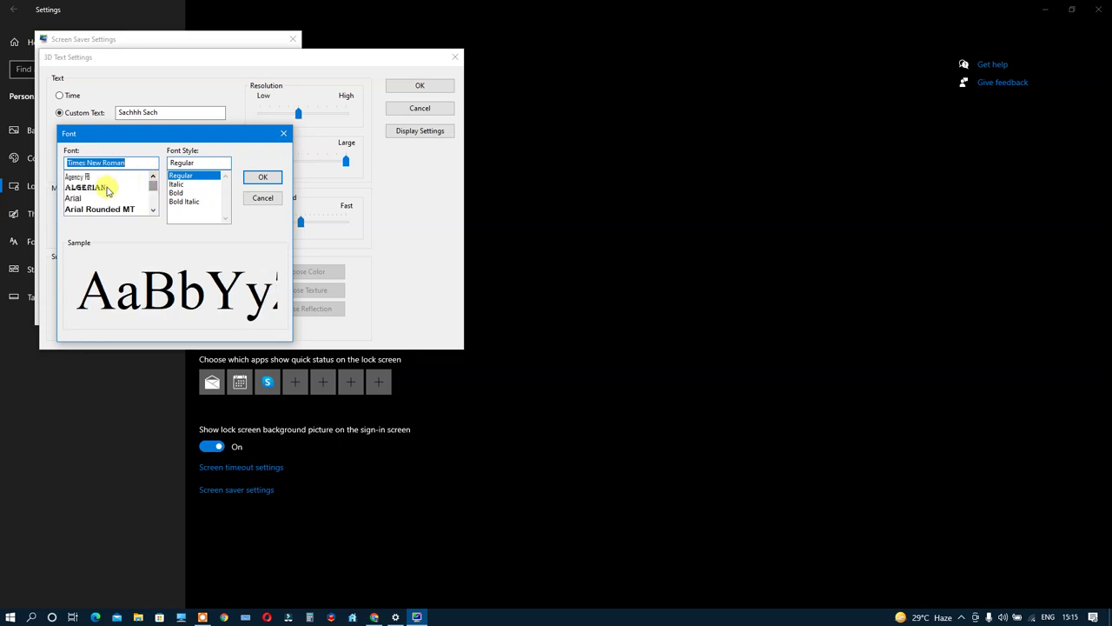
pyautogui.click(100, 193)
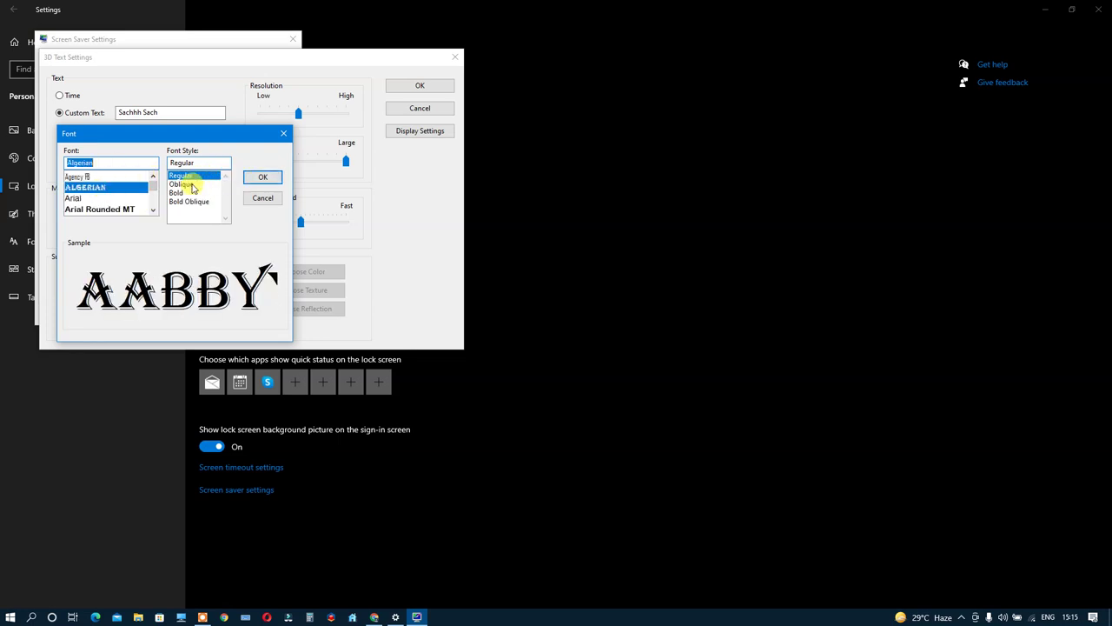
pyautogui.click(178, 192)
pyautogui.click(181, 183)
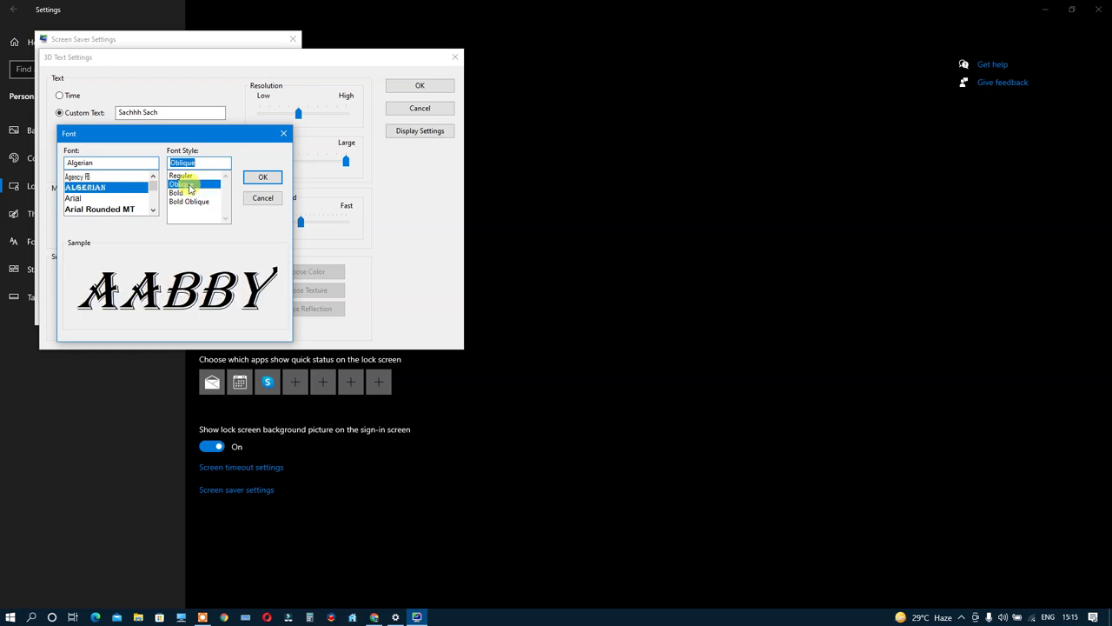
pyautogui.click(193, 202)
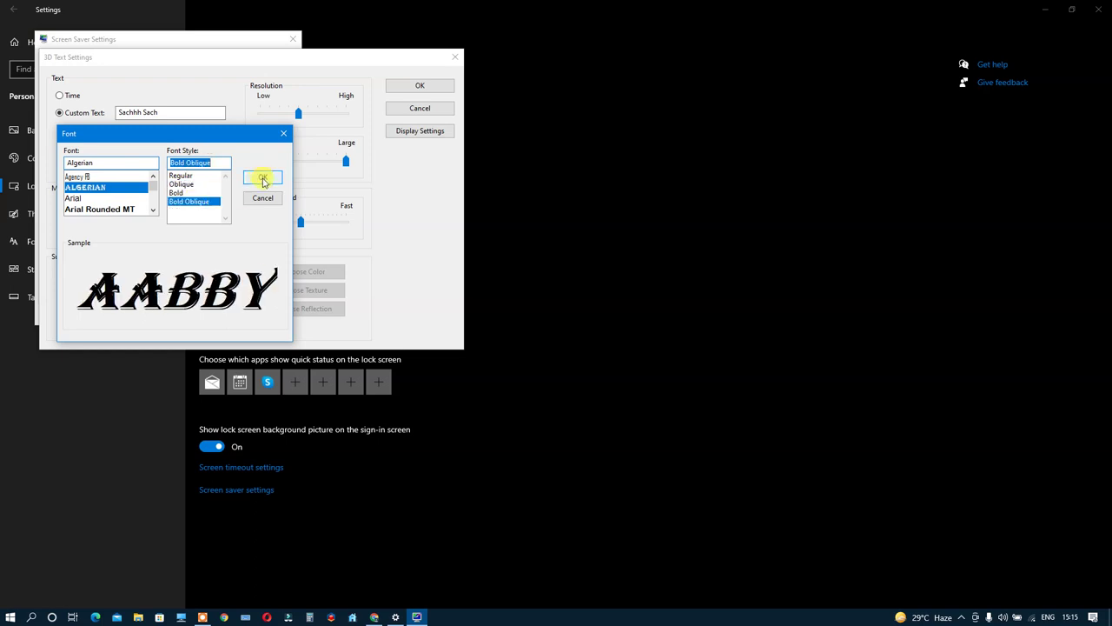
pyautogui.click(263, 179)
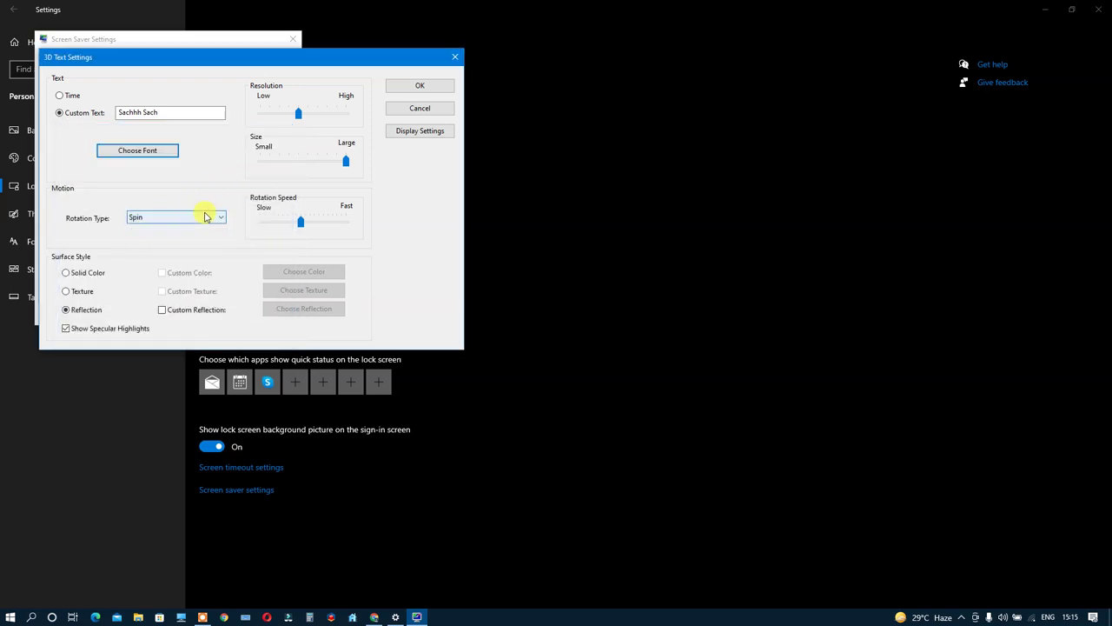
# Step: Set the 3D text's rotation type to See-saw, save the settings and preview the screen saver full screen
pyautogui.click(206, 217)
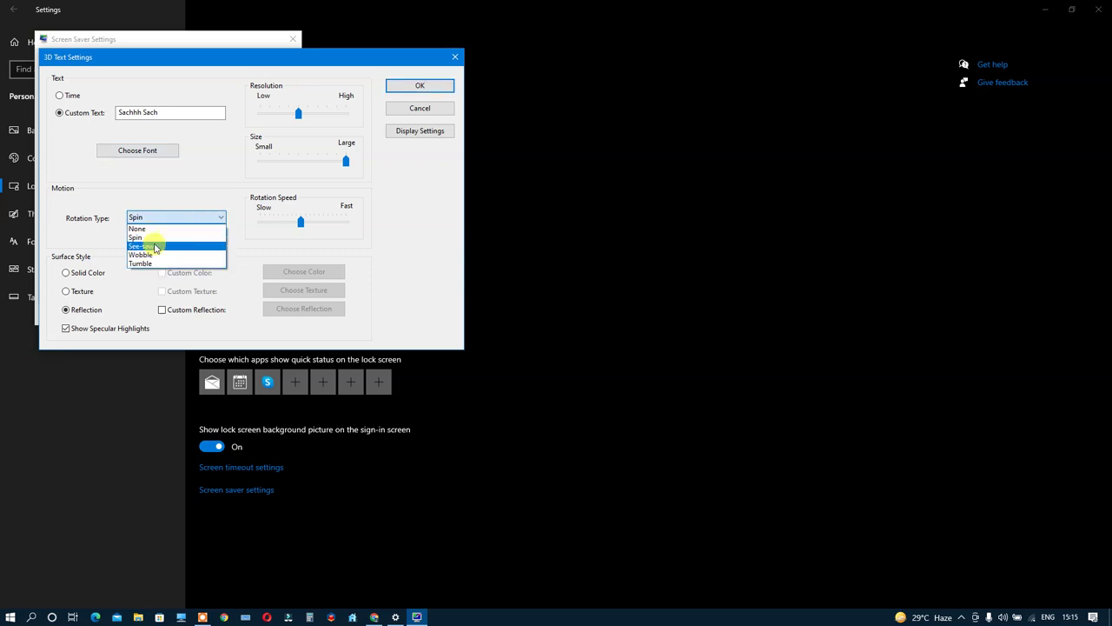
pyautogui.click(157, 247)
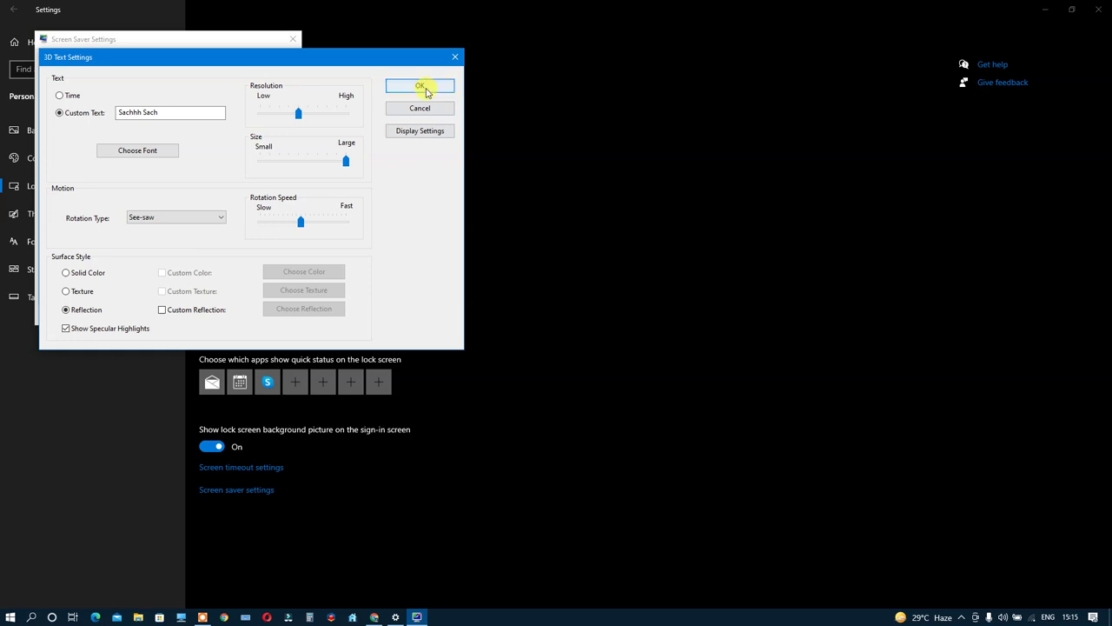
pyautogui.click(423, 86)
pyautogui.click(255, 206)
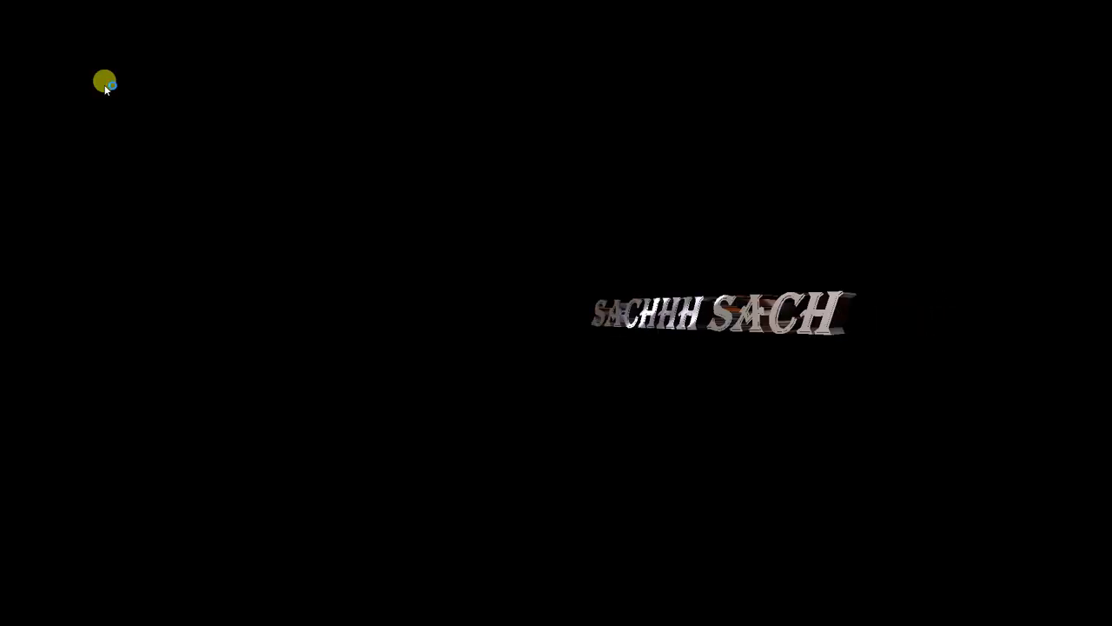
# Step: Change the 3D text's rotation type to Wobble, save the settings and preview the screen saver full screen
pyautogui.click(205, 209)
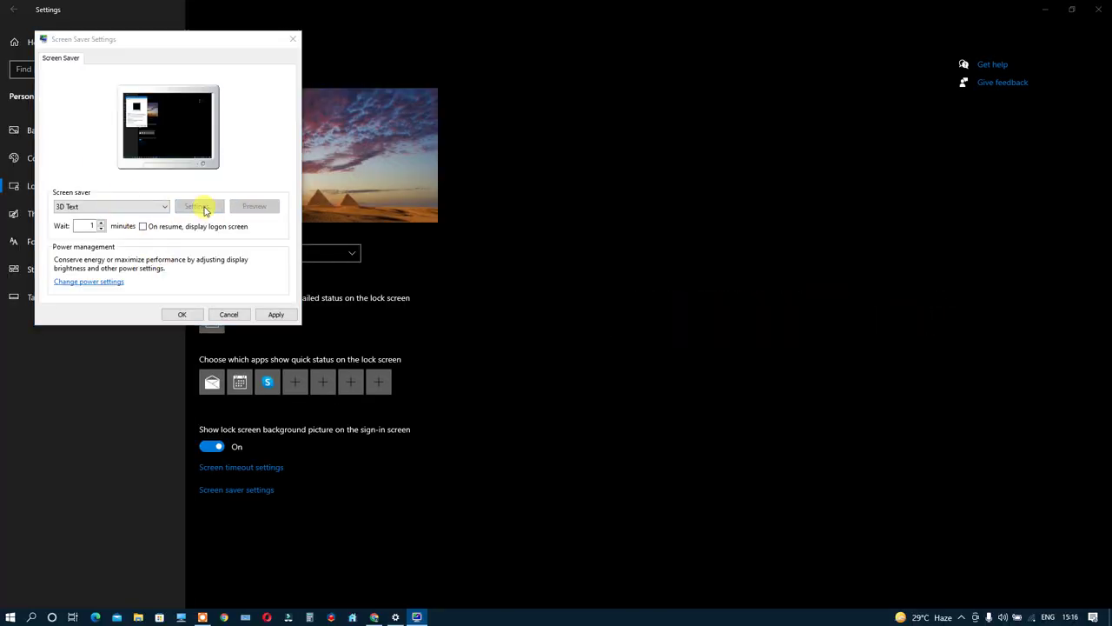
pyautogui.click(211, 219)
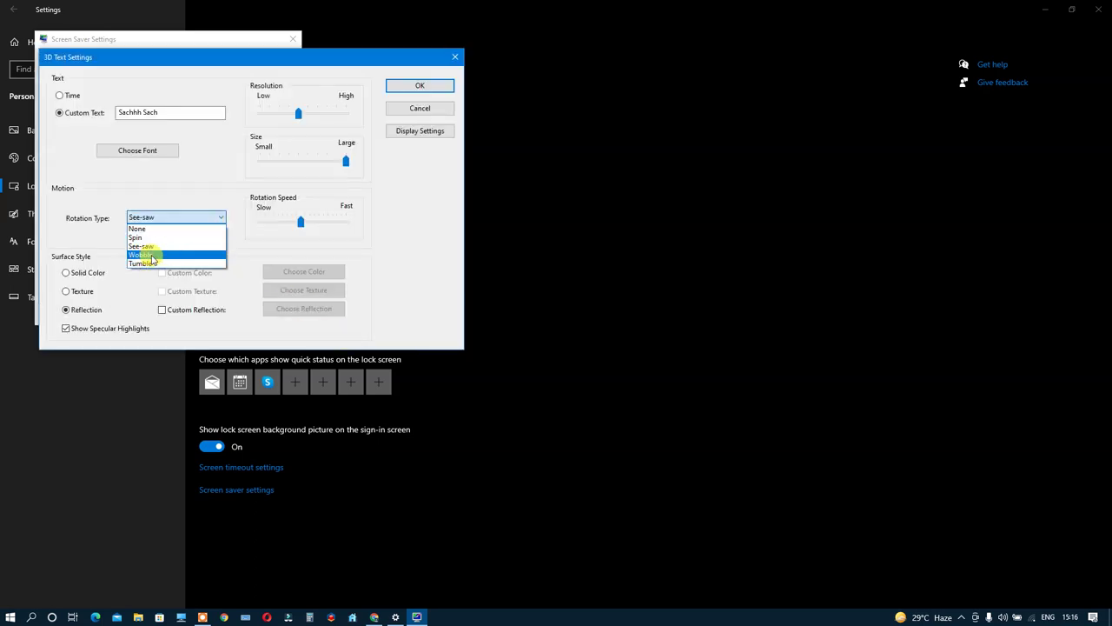
pyautogui.click(151, 256)
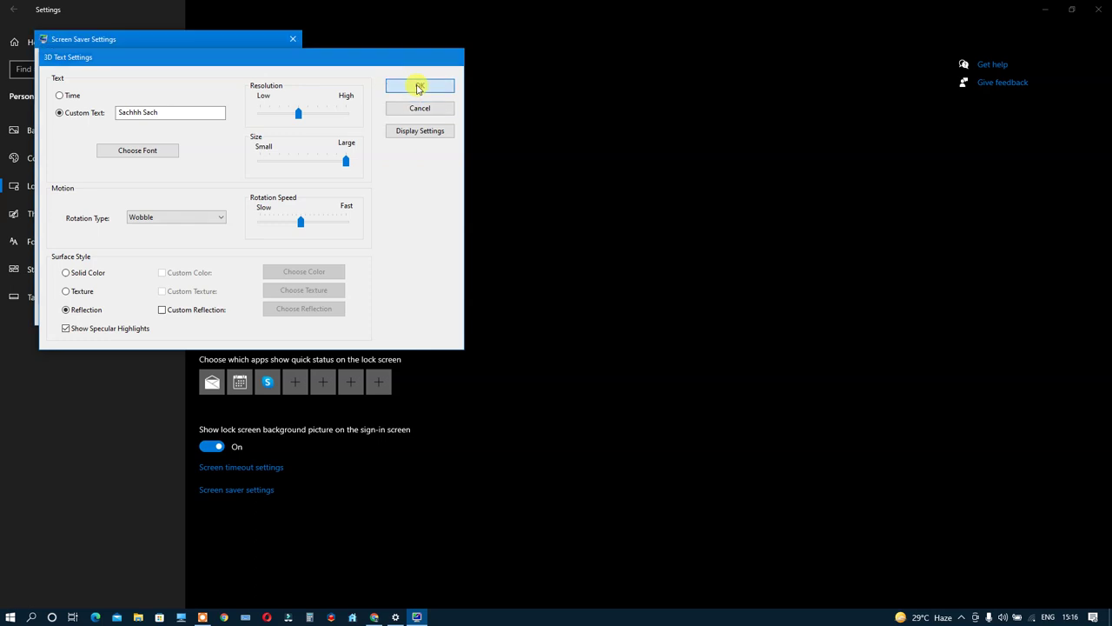
pyautogui.click(419, 85)
pyautogui.click(260, 209)
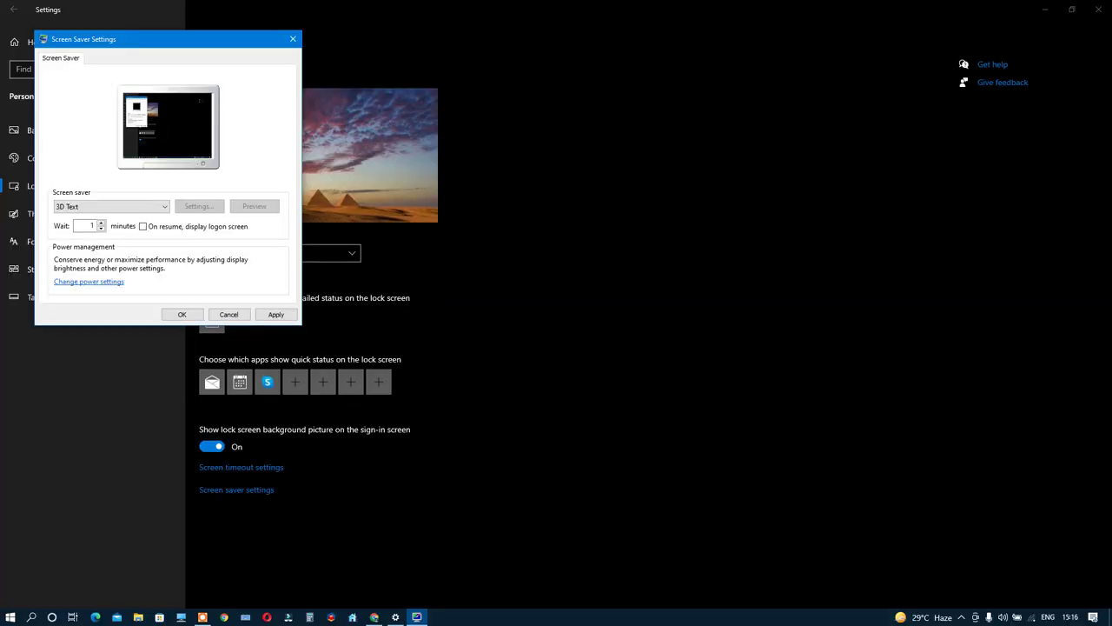
# Step: Change the 3D text's rotation type to Tumble, save the settings and preview the screen saver full screen
pyautogui.click(198, 206)
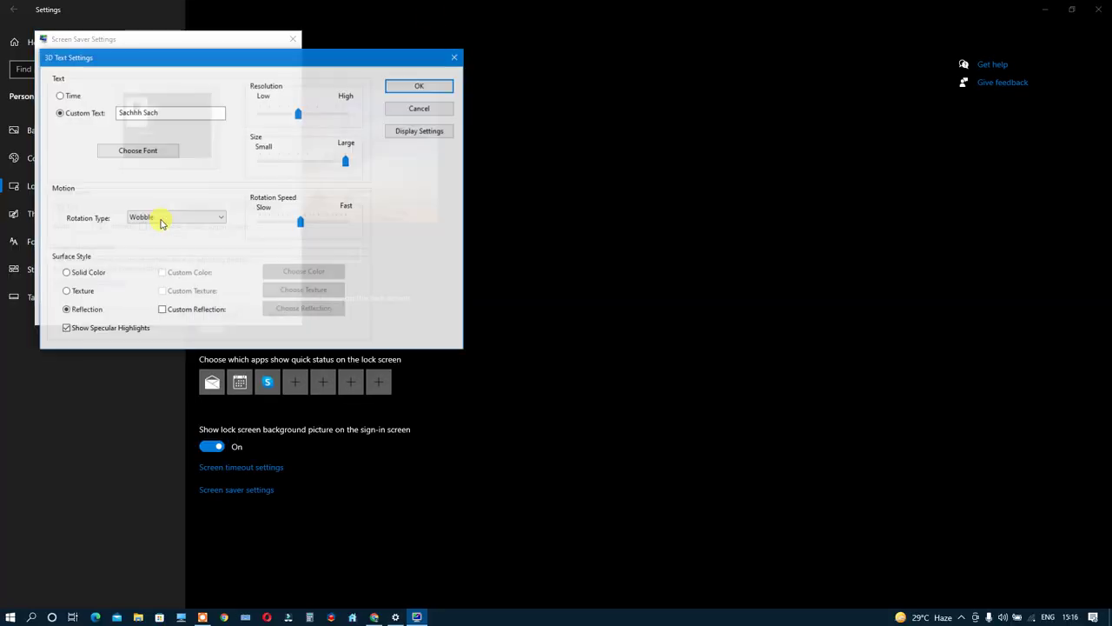
pyautogui.click(160, 220)
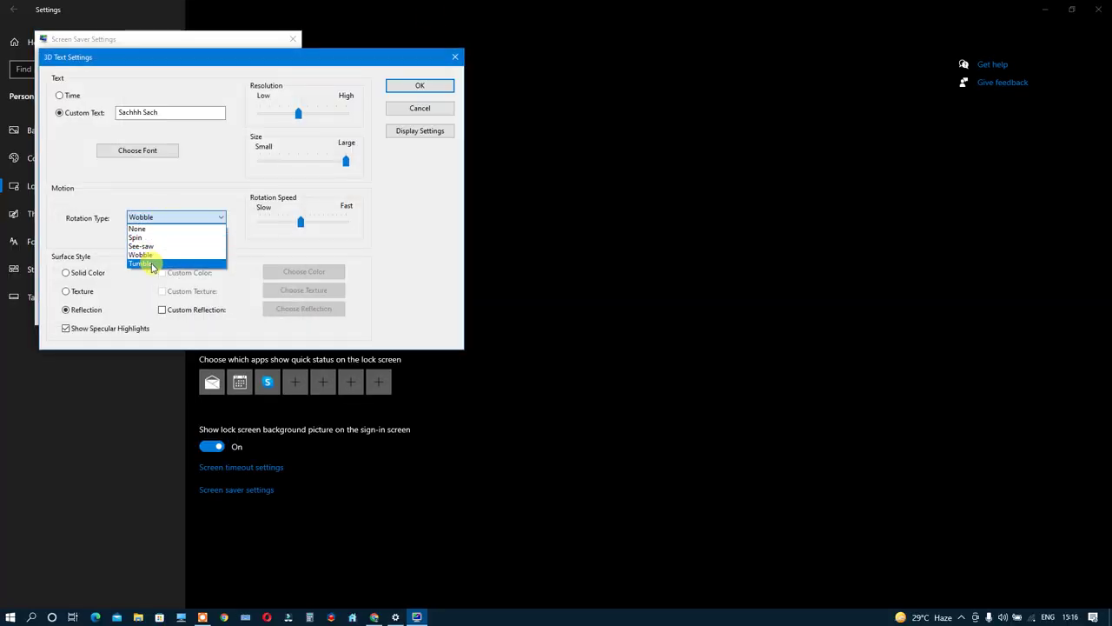
pyautogui.click(154, 264)
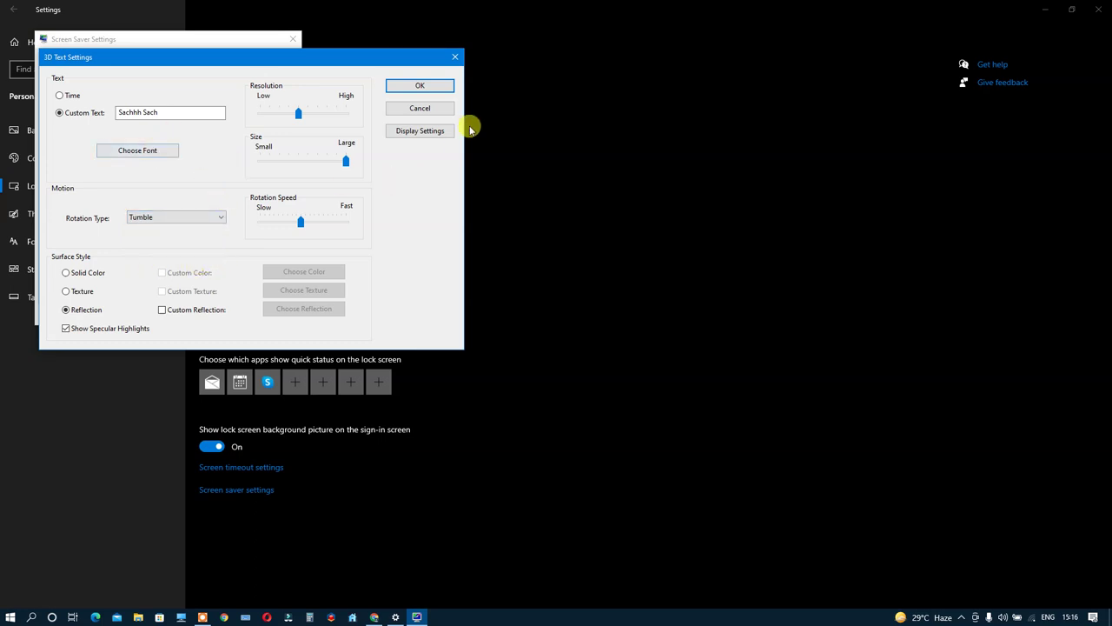
pyautogui.click(422, 88)
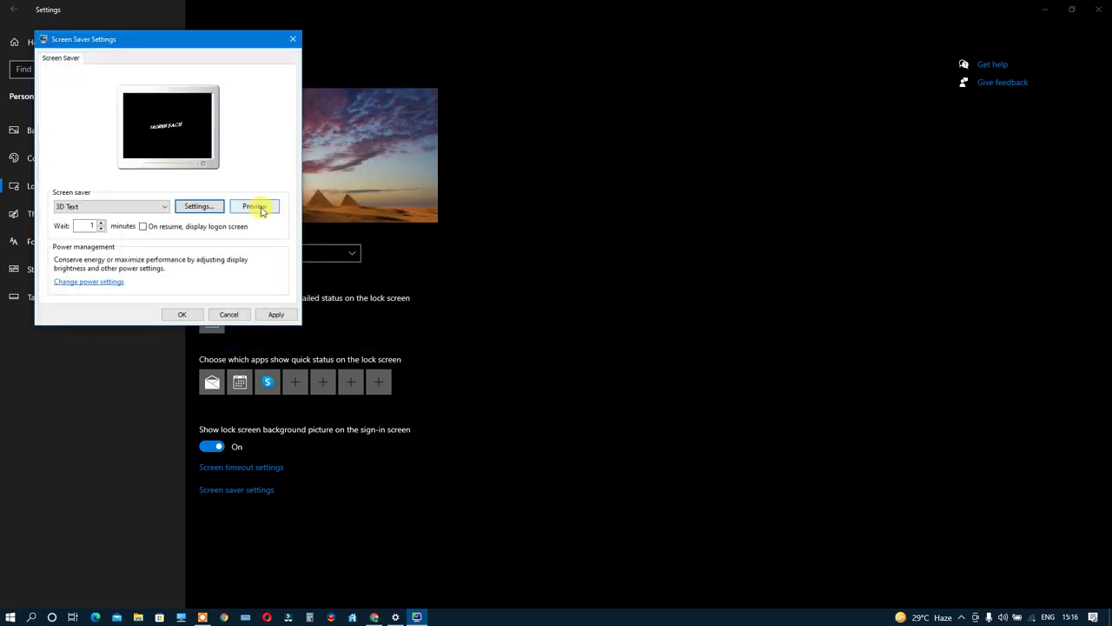
pyautogui.click(255, 207)
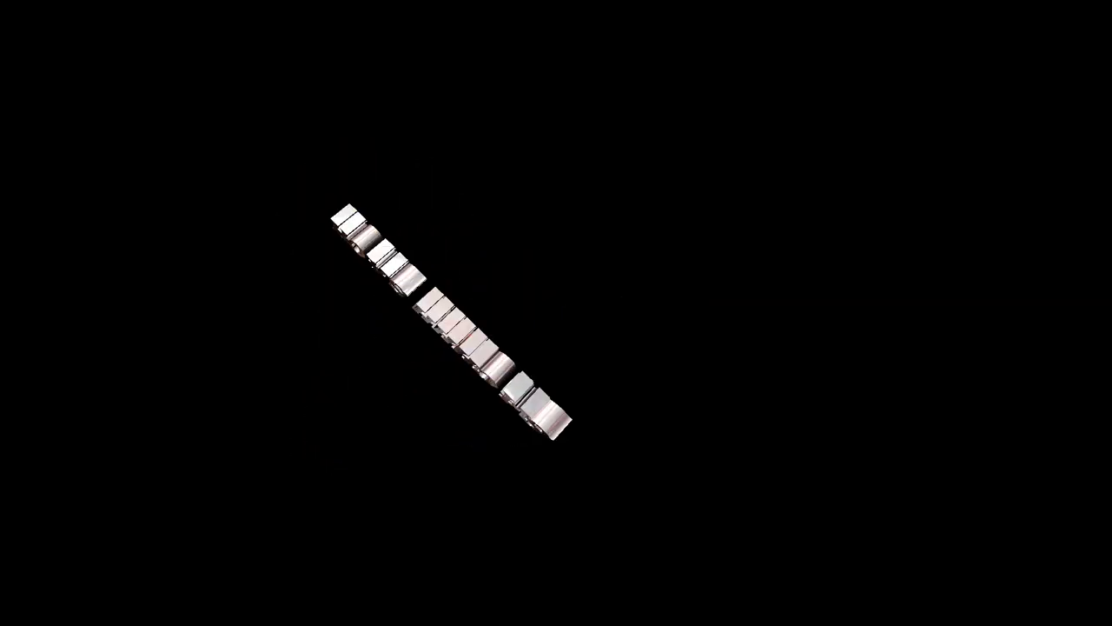
pyautogui.moveTo(303, 75)
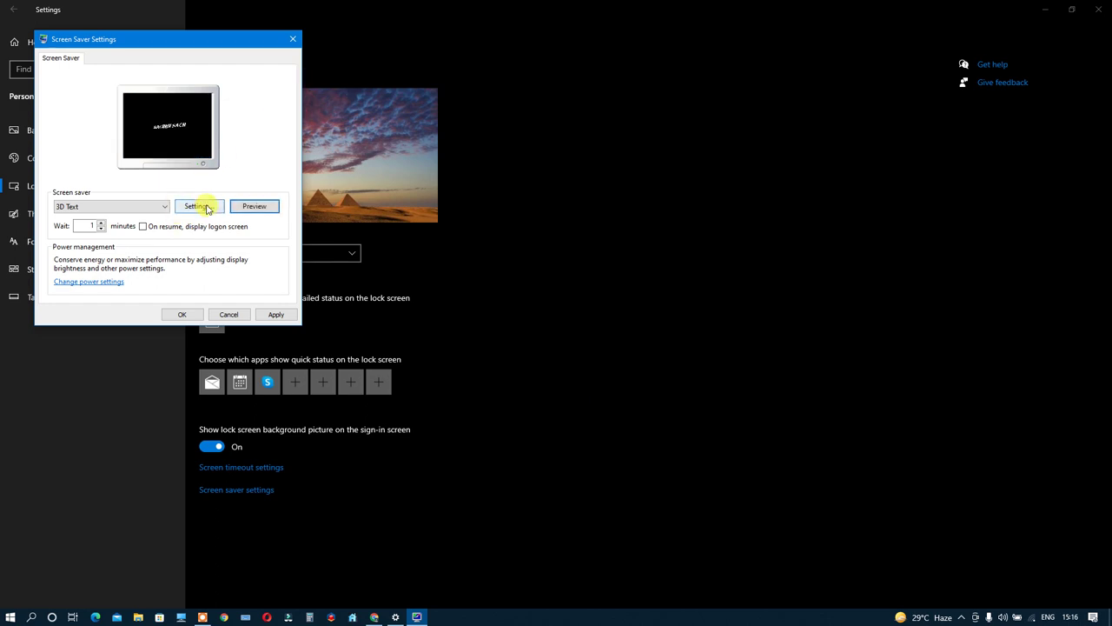
# Step: Give the 3D text a solid custom orange-red color (red 234, green 62, blue 4), save the settings and preview it full screen
pyautogui.click(207, 208)
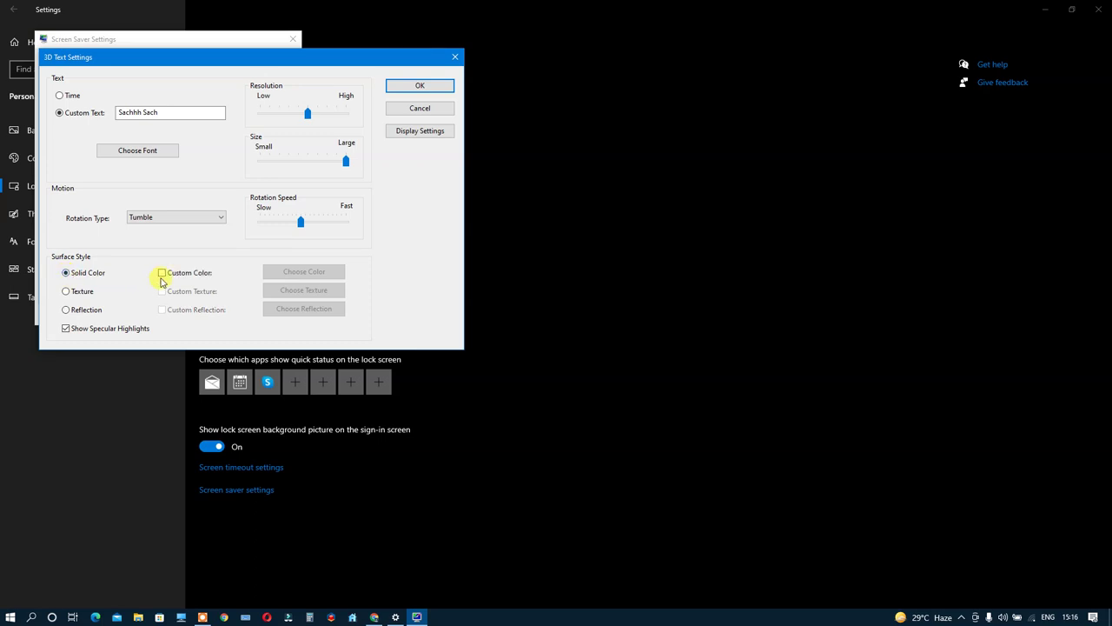
pyautogui.click(160, 275)
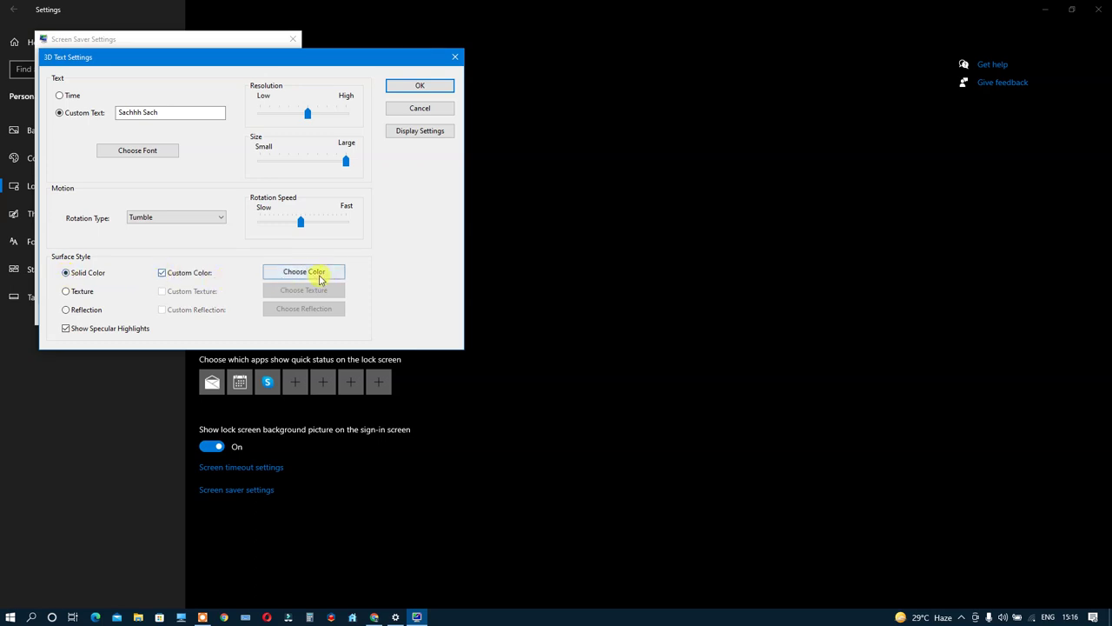
pyautogui.click(322, 274)
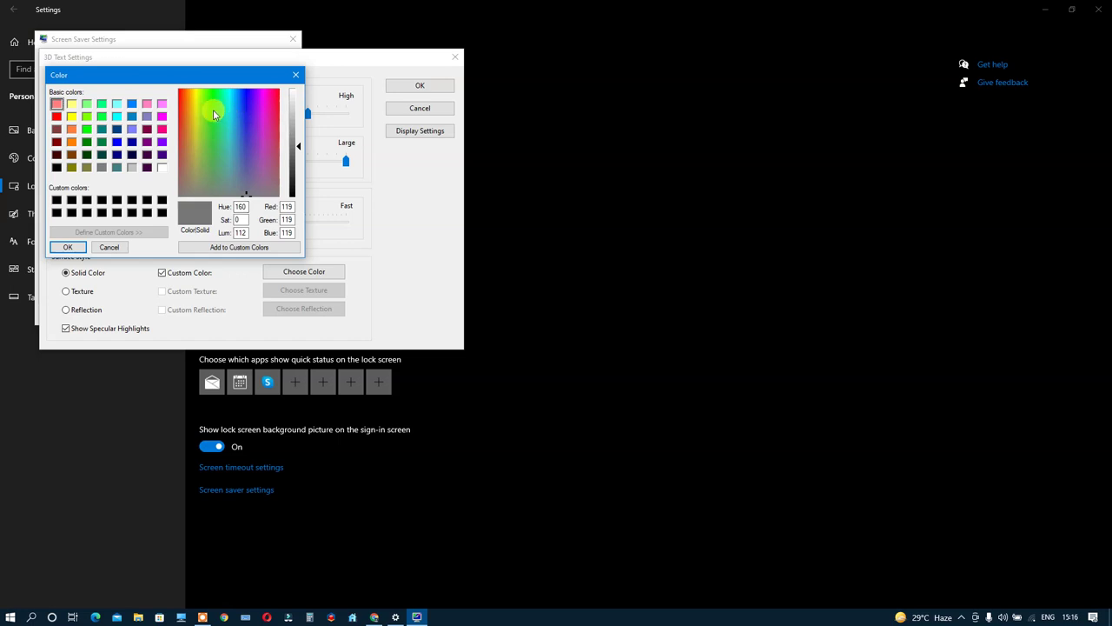
pyautogui.moveTo(192, 95); pyautogui.dragTo(184, 97)
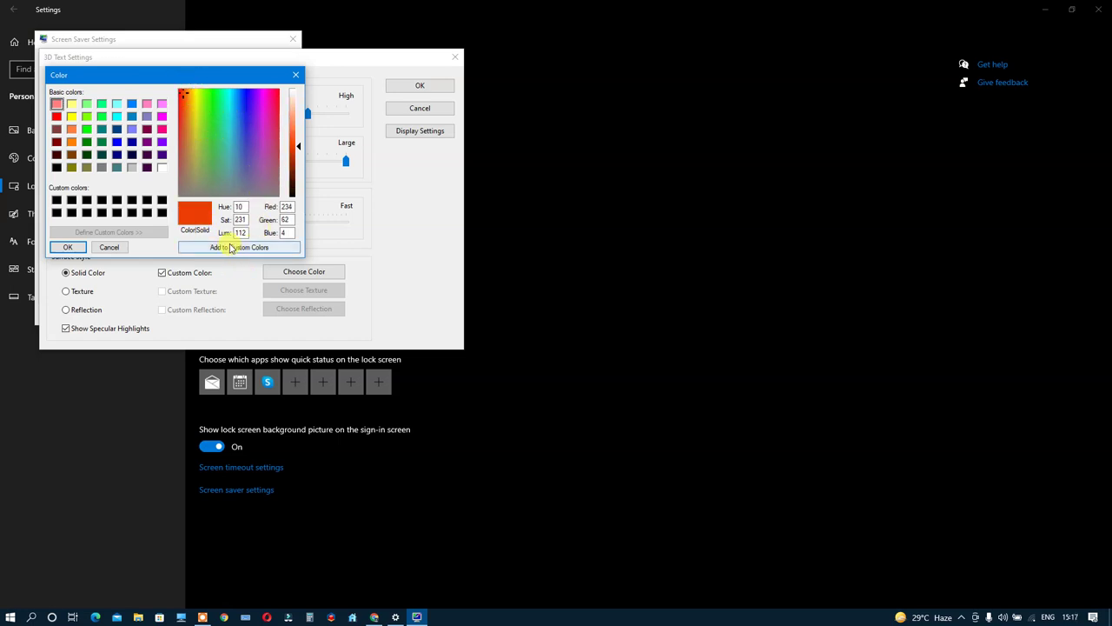
pyautogui.click(75, 246)
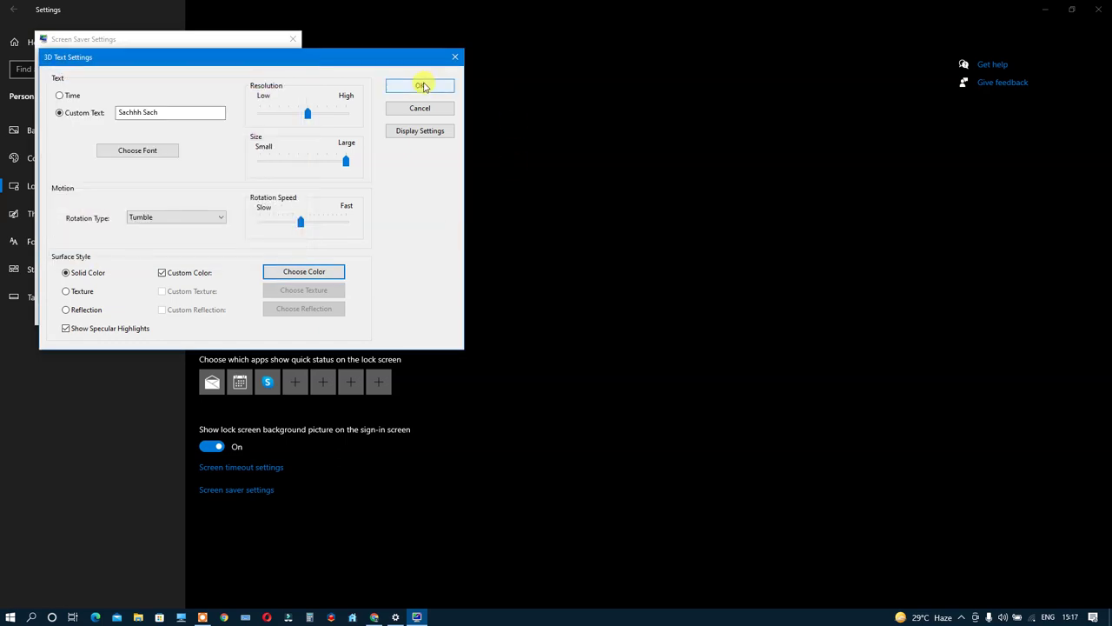
pyautogui.click(421, 85)
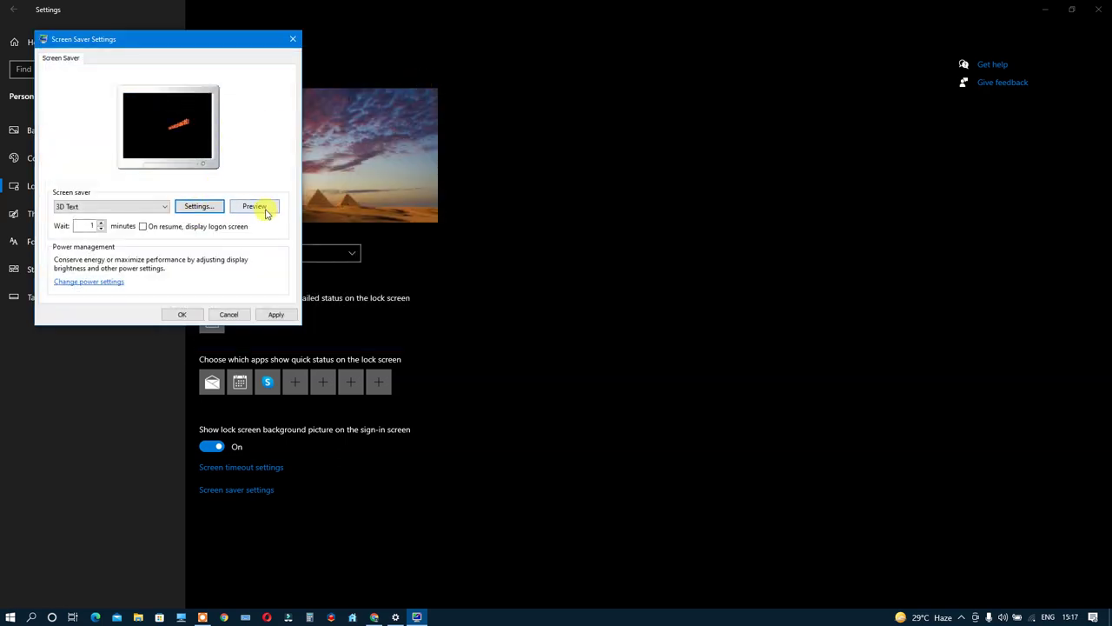
pyautogui.click(254, 206)
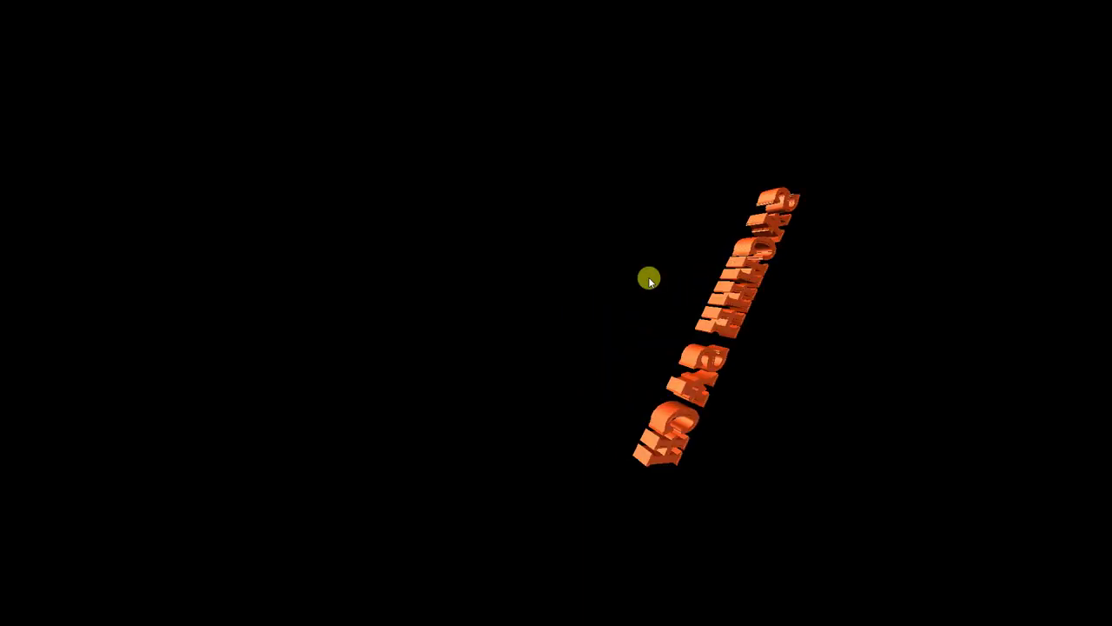
pyautogui.moveTo(485, 336)
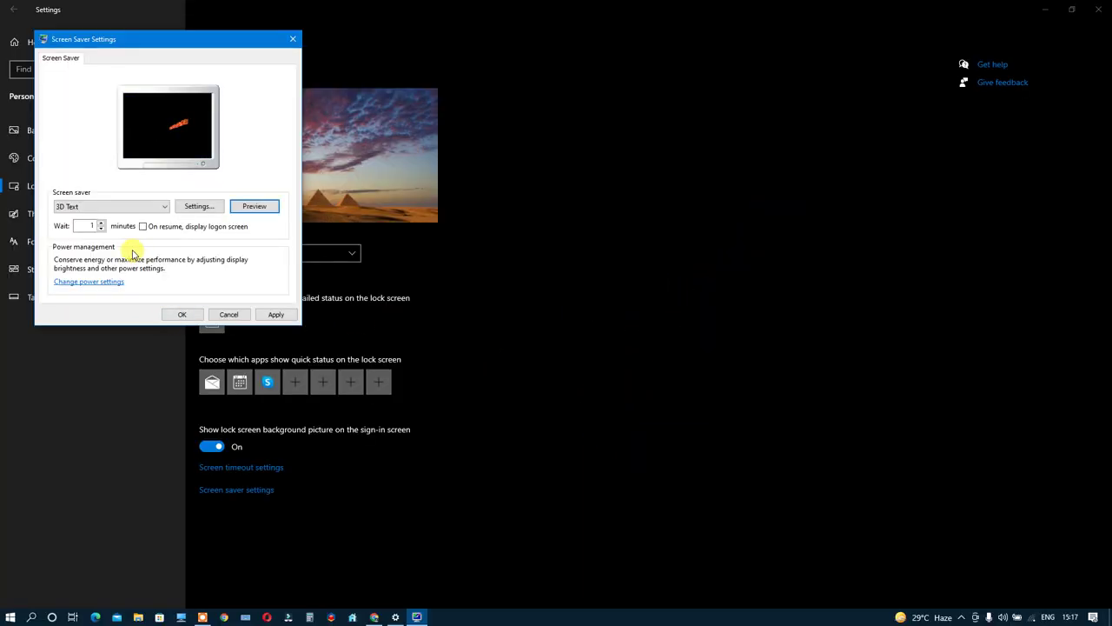
# Step: Try the Texture surface style with a custom texture for the 3D text, opening the bitmap chooser and closing it without picking a file
pyautogui.click(217, 210)
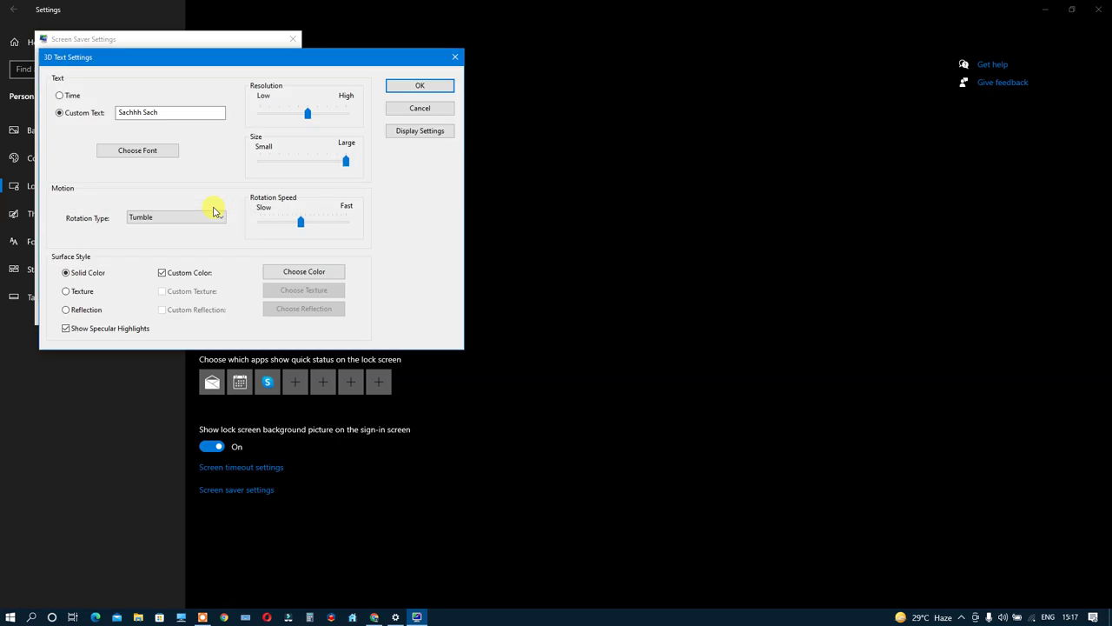
pyautogui.click(66, 292)
pyautogui.click(173, 296)
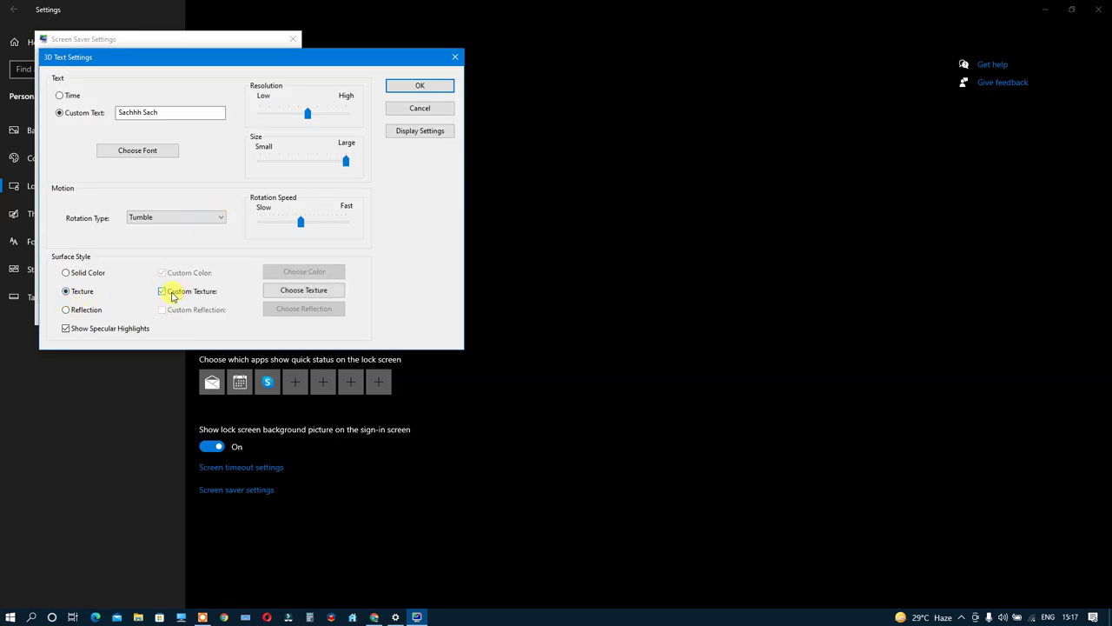
pyautogui.click(306, 294)
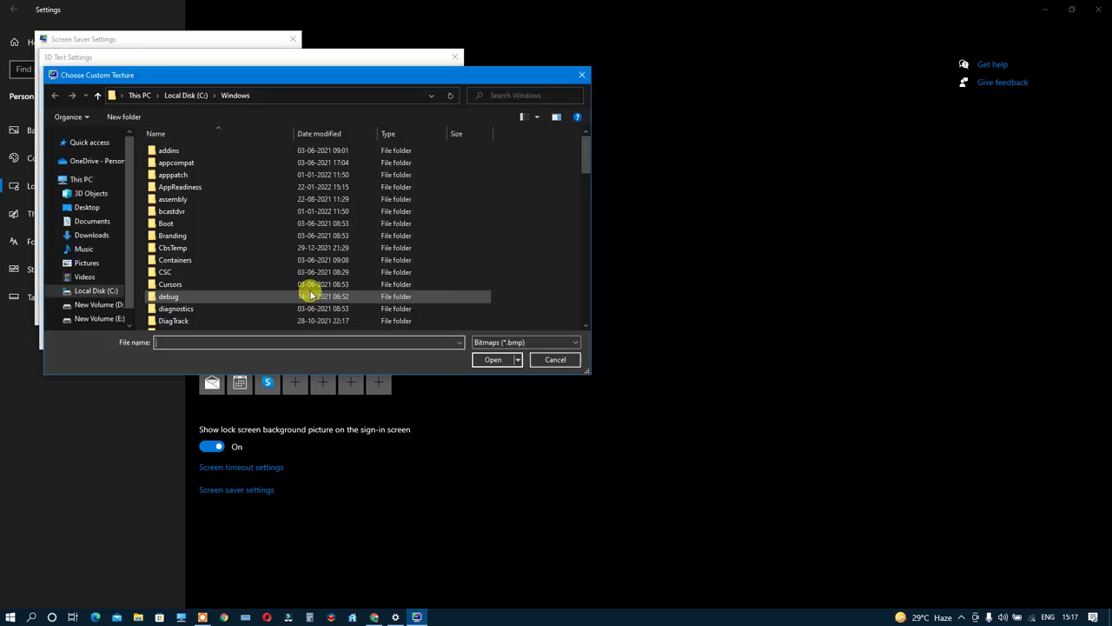
pyautogui.click(582, 77)
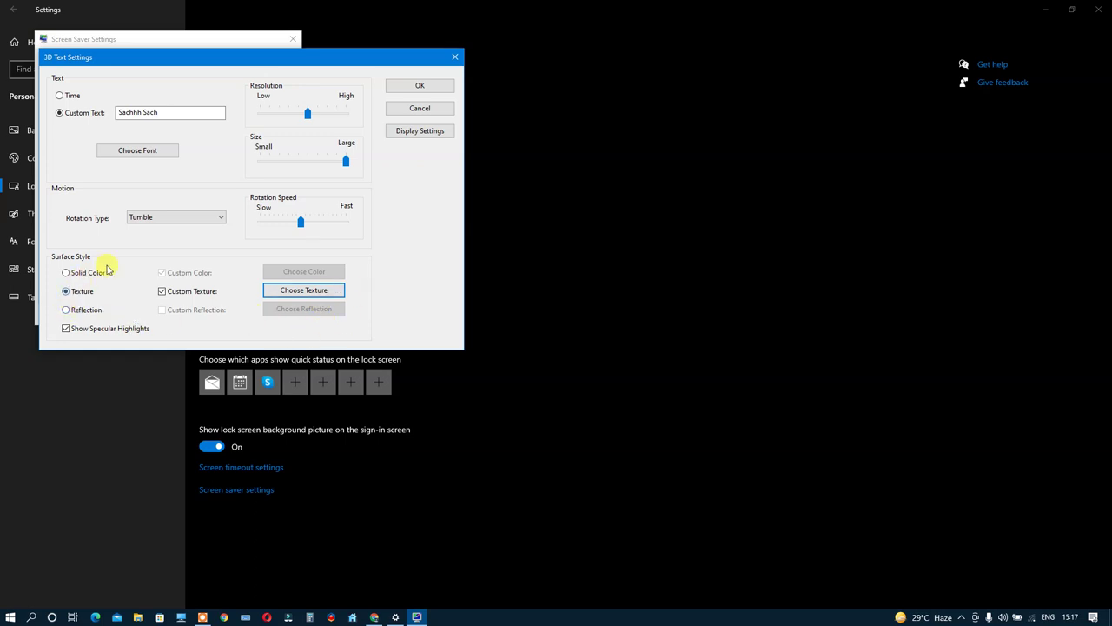
# Step: View the 3D text's video adapter display settings, and close the 3D text settings without saving
pyautogui.click(426, 133)
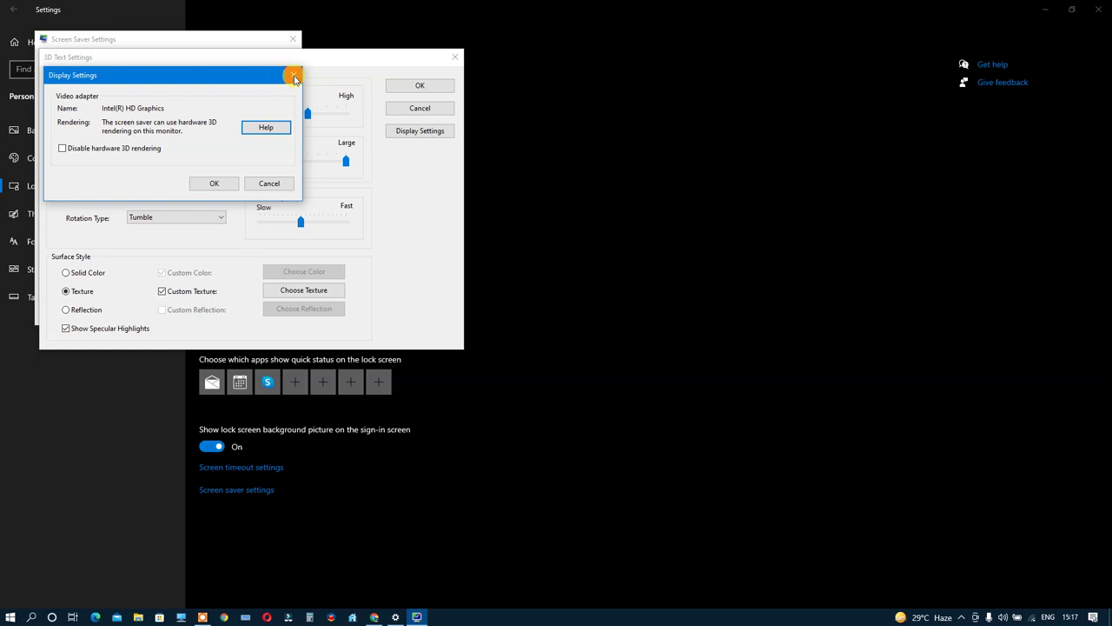
pyautogui.click(293, 75)
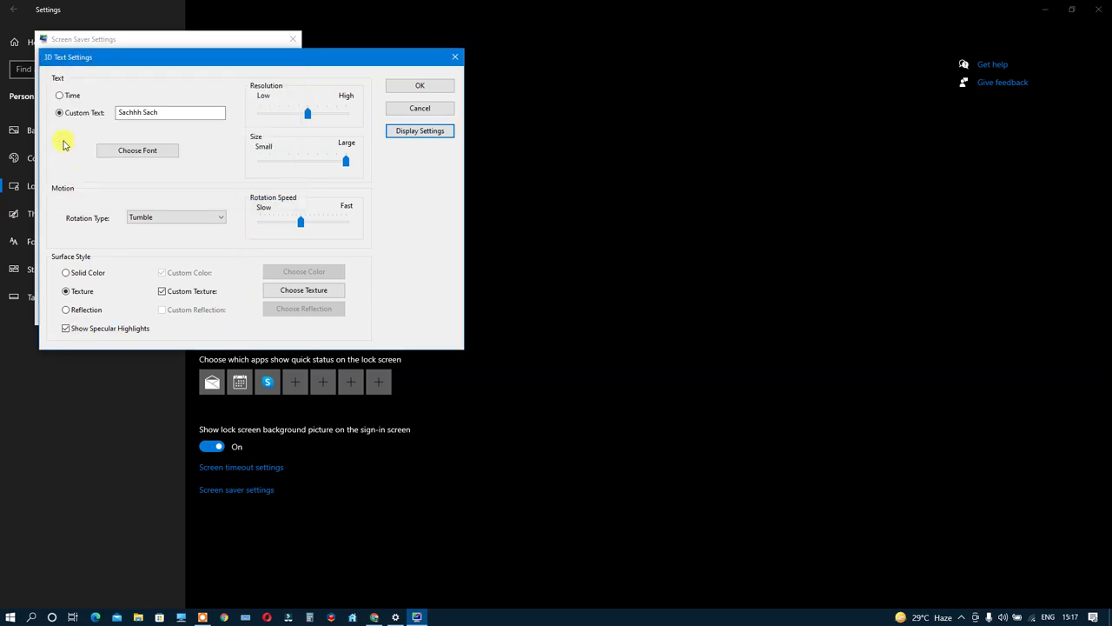
pyautogui.click(454, 56)
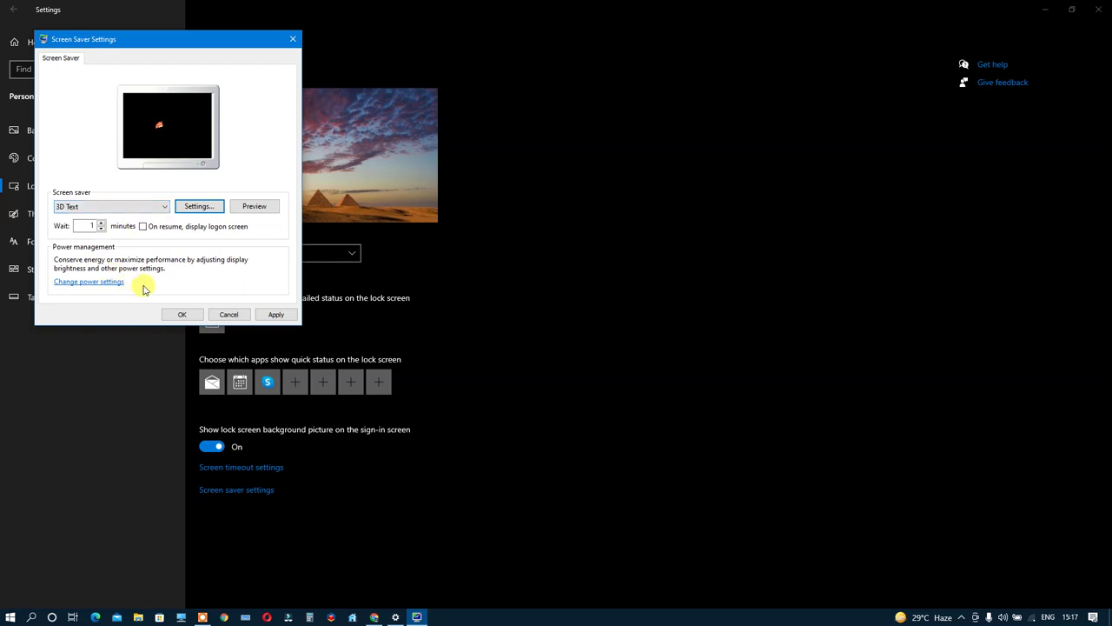
# Step: Select the Mystify screen saver, preview it full screen and apply it
pyautogui.click(161, 206)
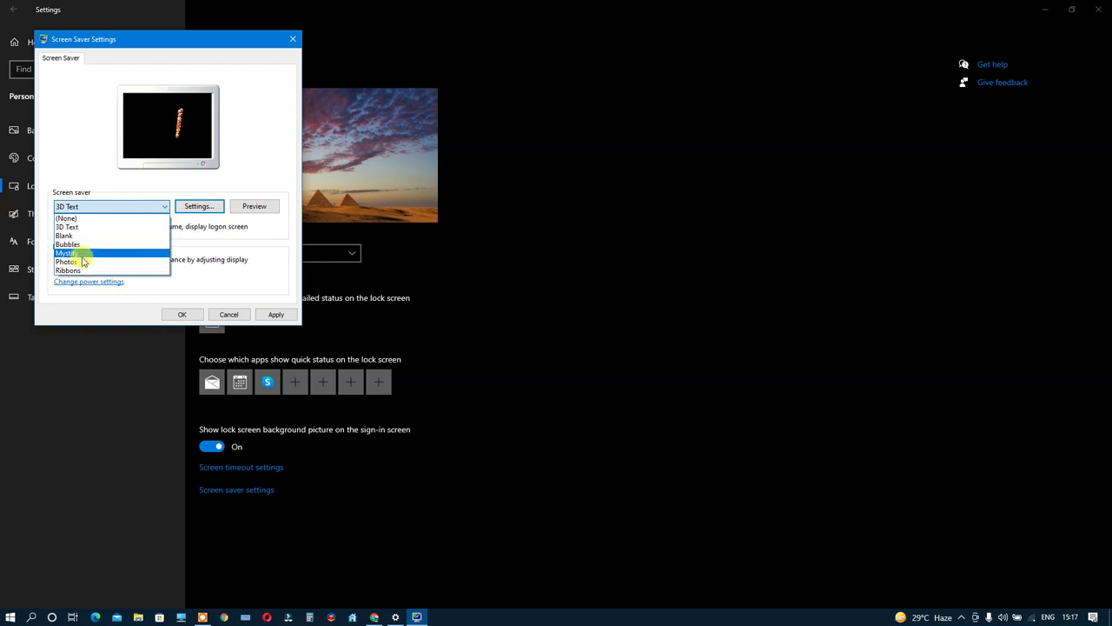
pyautogui.click(70, 253)
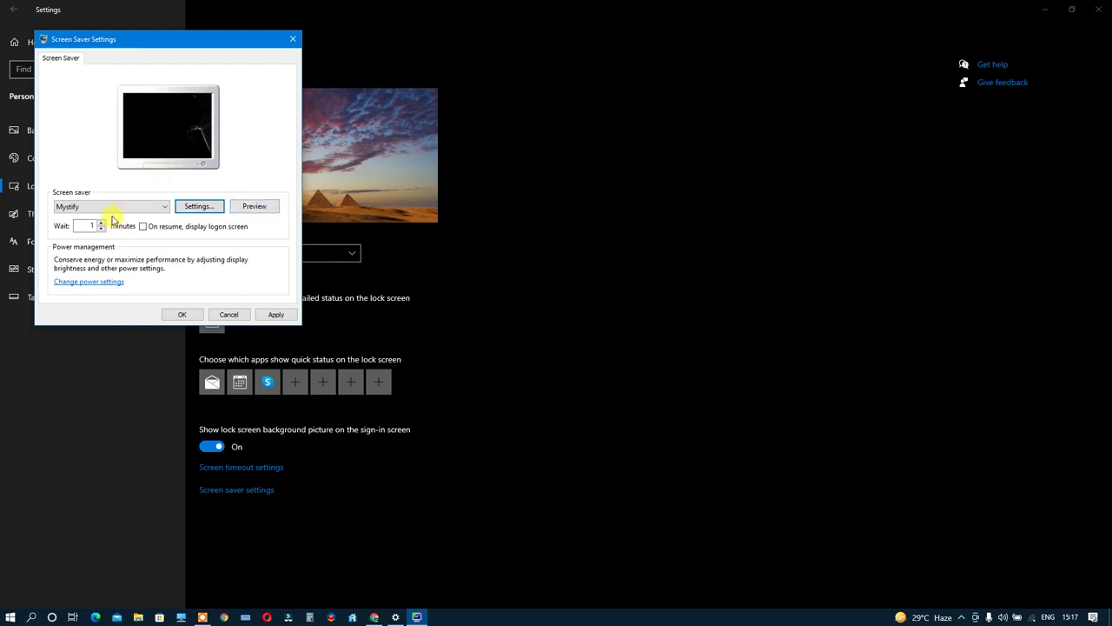
pyautogui.click(266, 208)
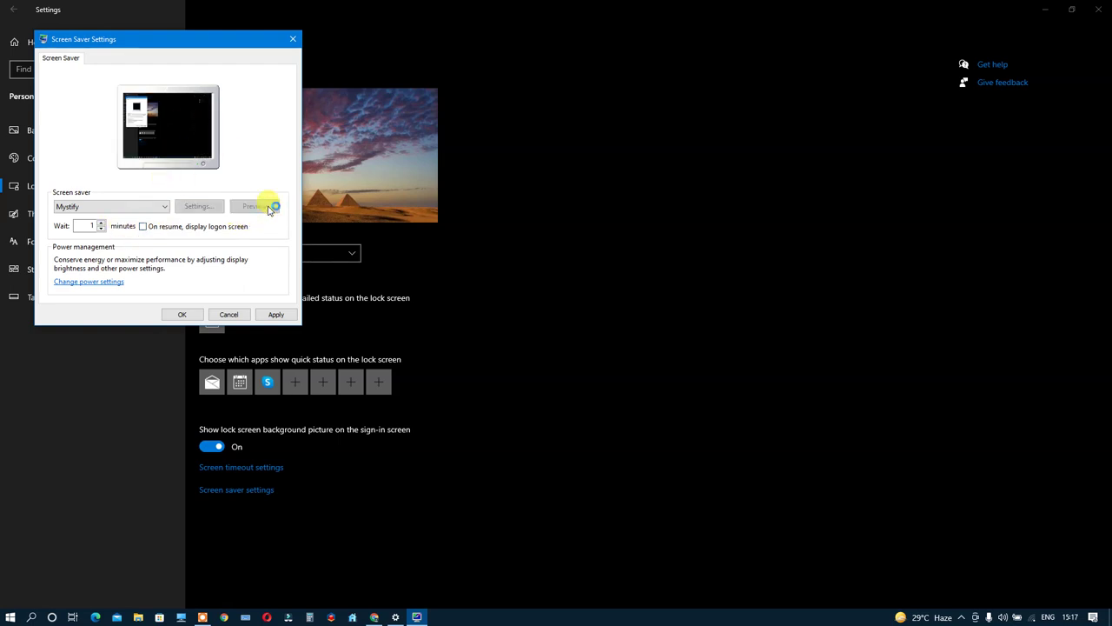
pyautogui.moveTo(487, 325)
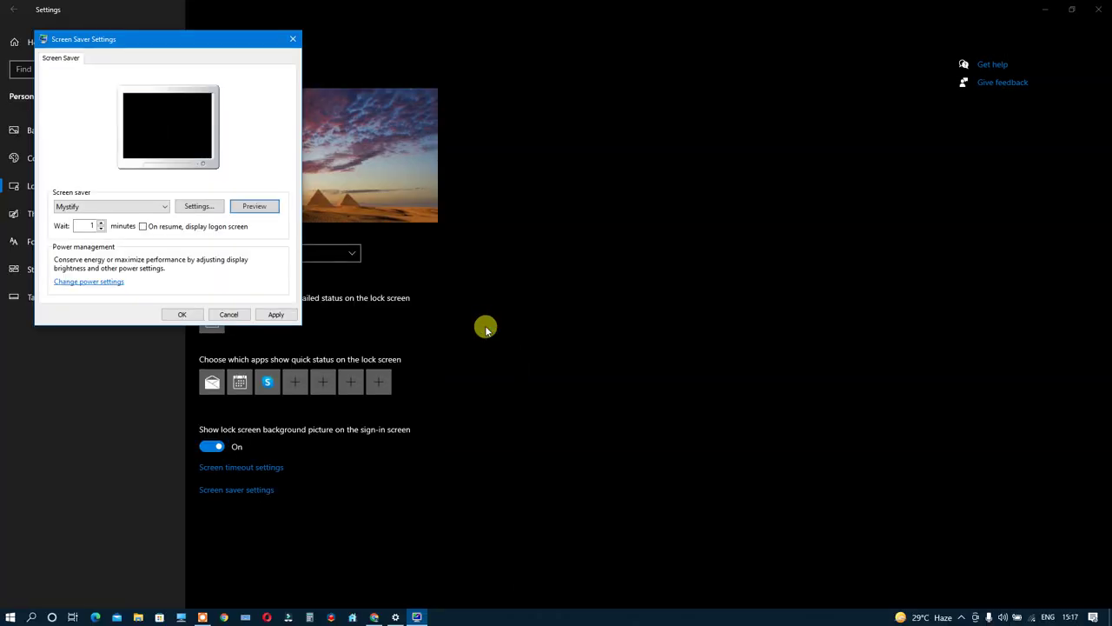
pyautogui.click(276, 316)
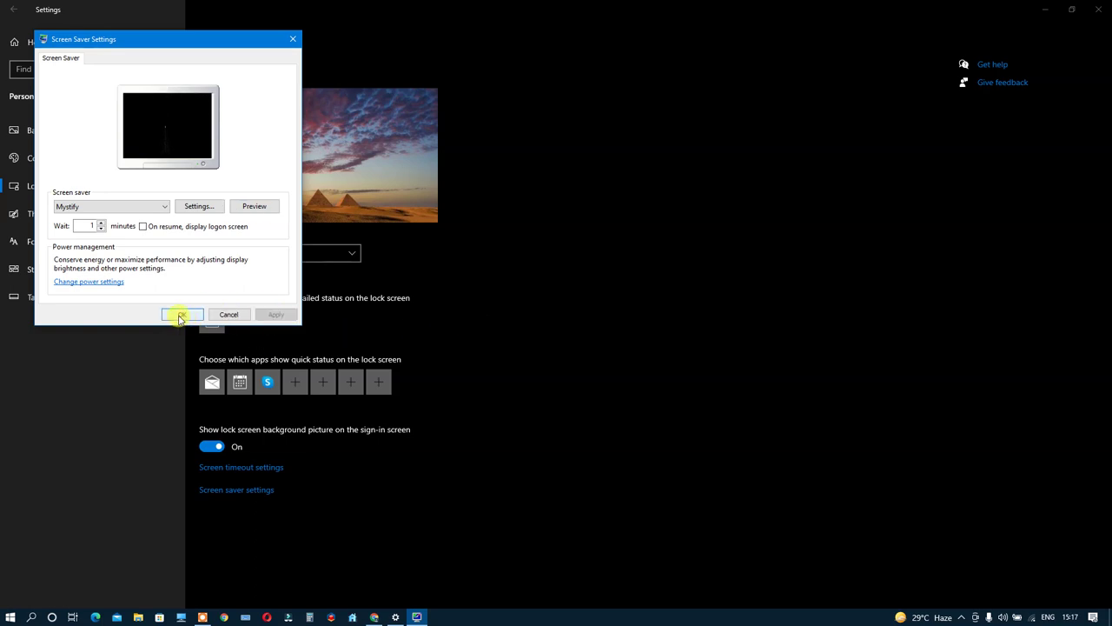
# Step: Set the screen saver back to 3D Text, apply the choice and close the screen saver settings
pyautogui.click(164, 207)
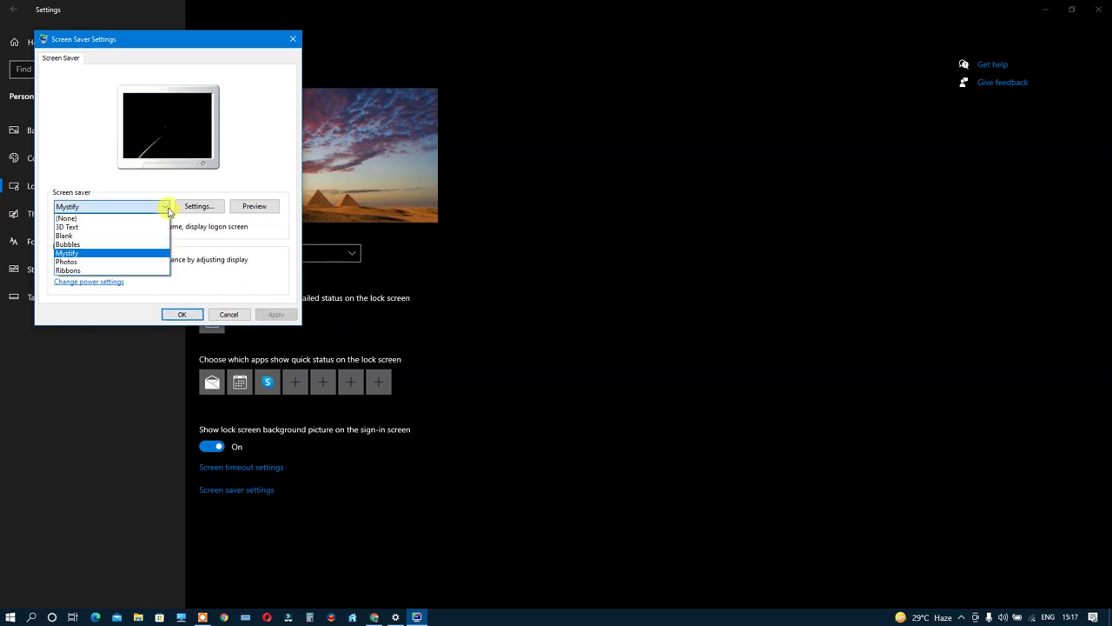
pyautogui.click(82, 228)
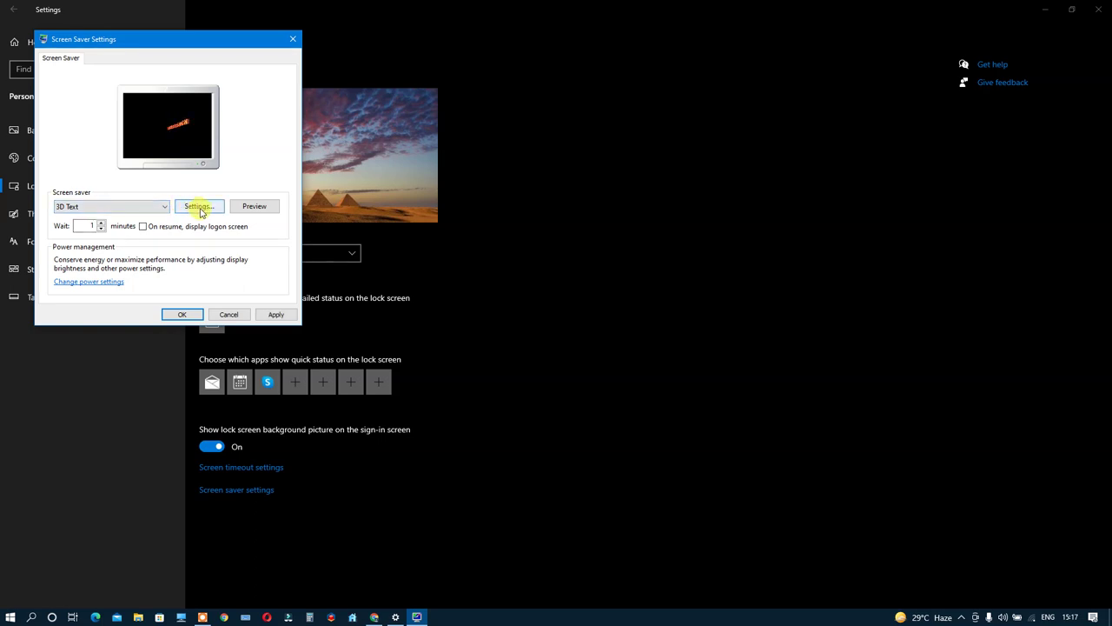
pyautogui.click(277, 314)
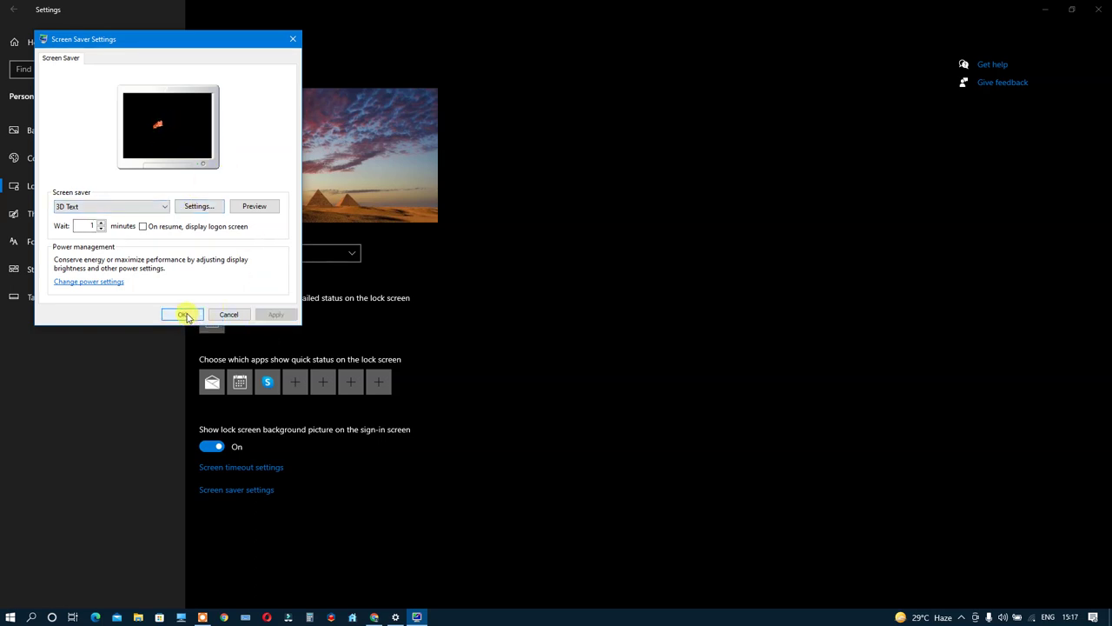
pyautogui.click(184, 314)
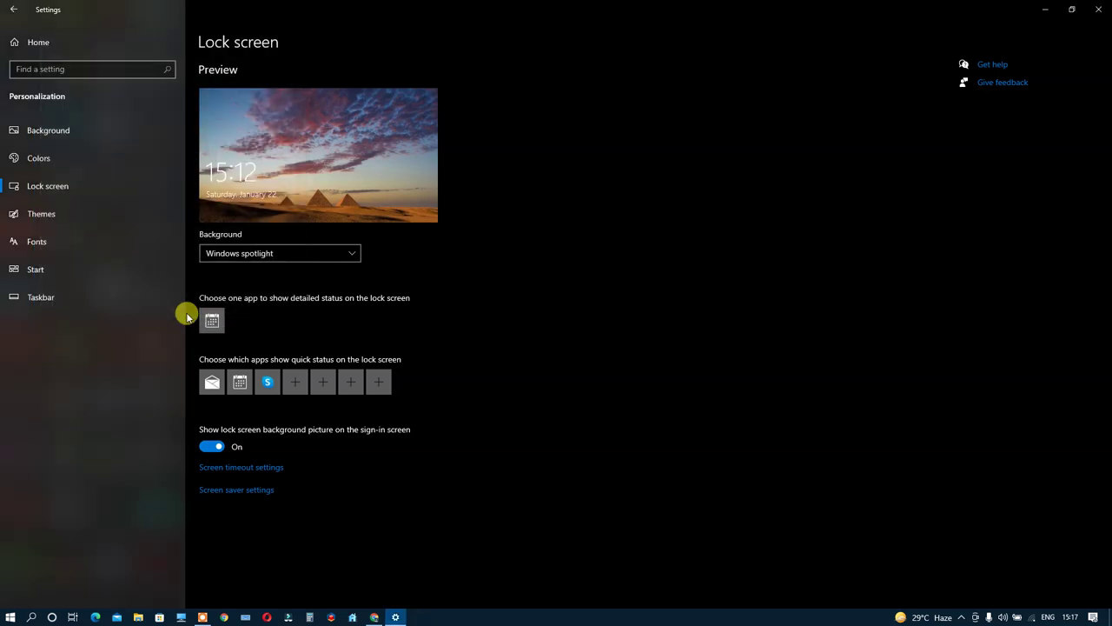